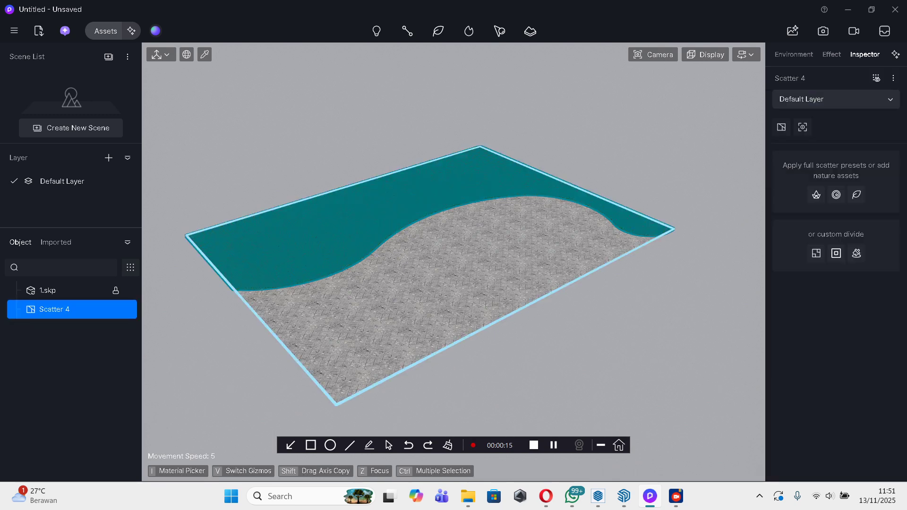
Step: Divide Scatter 4 with the brush, painting a sub area along the curved paving edge, and select Sub Area 0
click(856, 253)
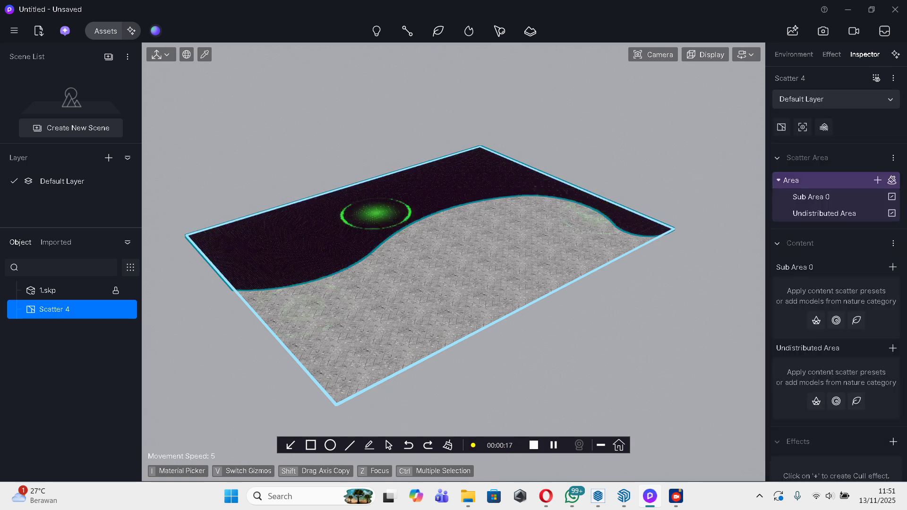
mouse_move(238, 269)
mouse_down()
mouse_move(291, 272)
mouse_move(419, 208)
mouse_move(488, 193)
mouse_move(545, 191)
mouse_move(635, 226)
mouse_move(717, 227)
mouse_up()
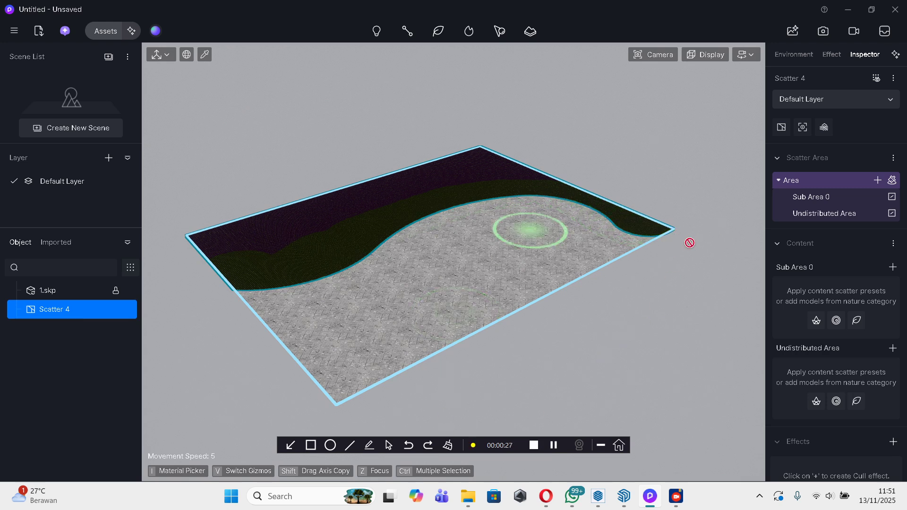
click(811, 196)
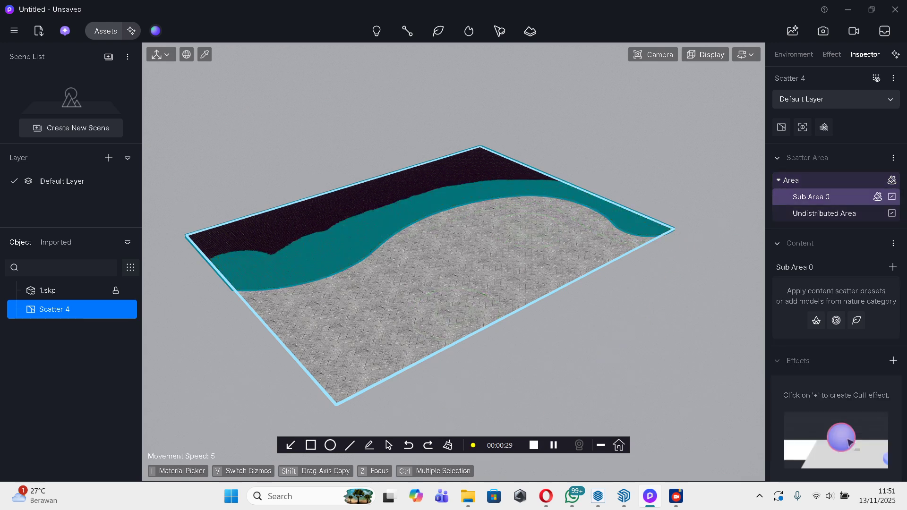
click(824, 213)
click(810, 197)
Step: Add the recently used Grass09 Cluster, Grass04 Cluster and Amaranthus viridis models to Sub Area 0
right_drag(454, 262, 359, 313)
middle_drag(453, 227, 441, 298)
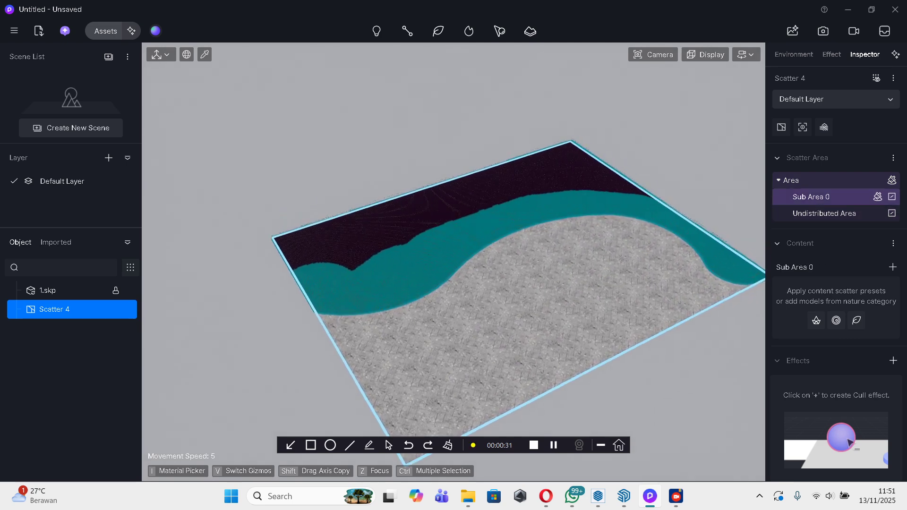
scroll(449, 236, down, 1)
key(d)
scroll(214, 262, down, 1)
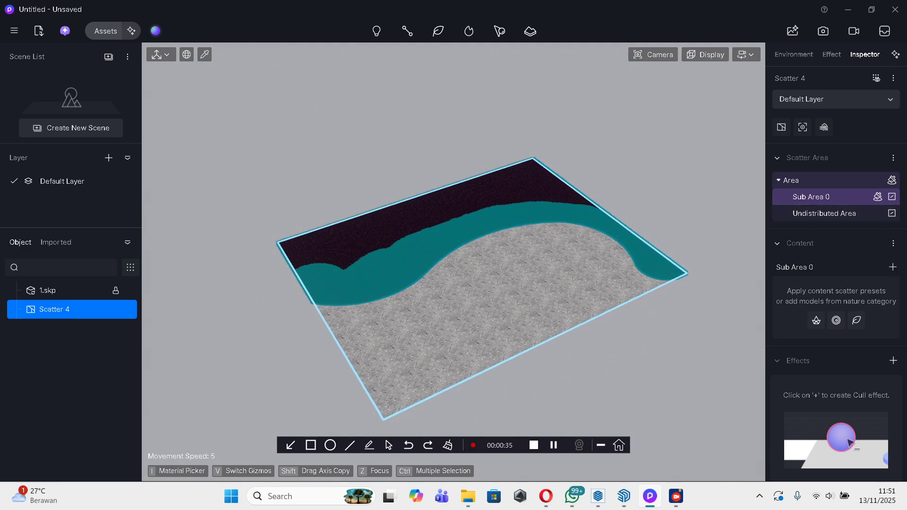
click(856, 320)
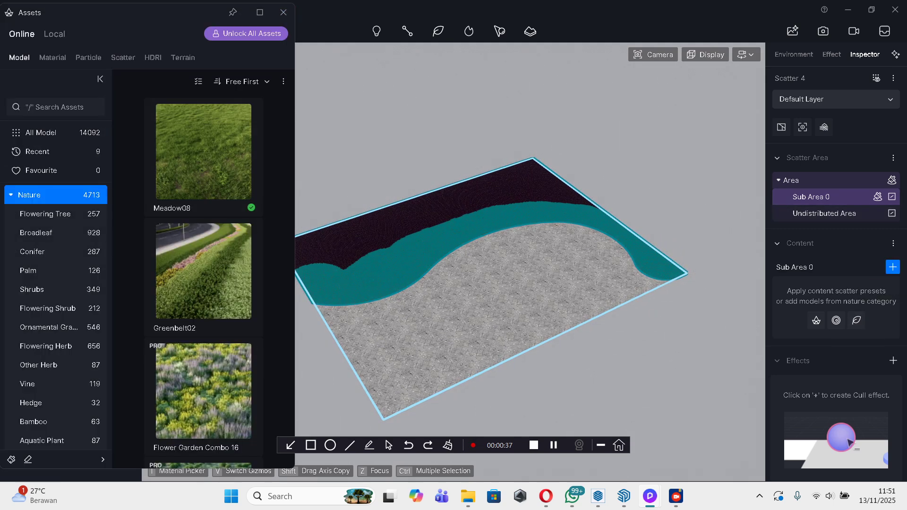
click(56, 151)
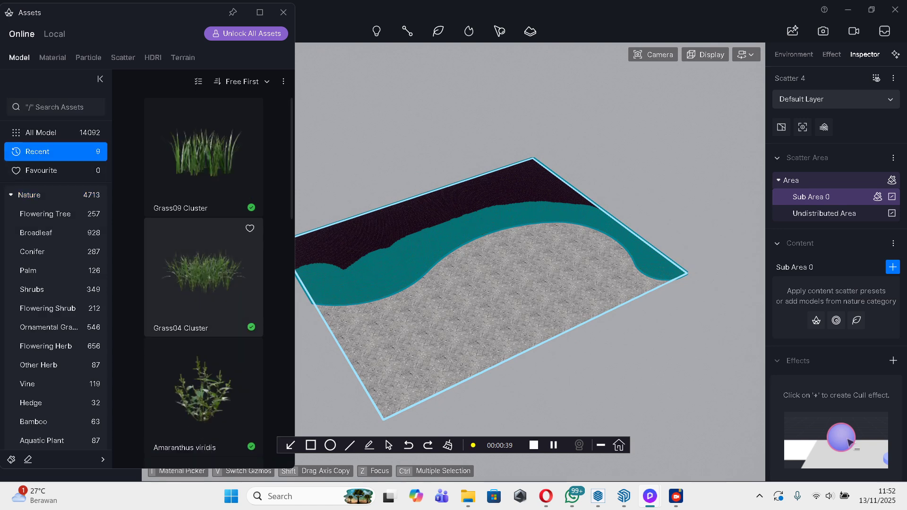
click(203, 157)
click(203, 277)
scroll(203, 283, down, 1)
click(203, 298)
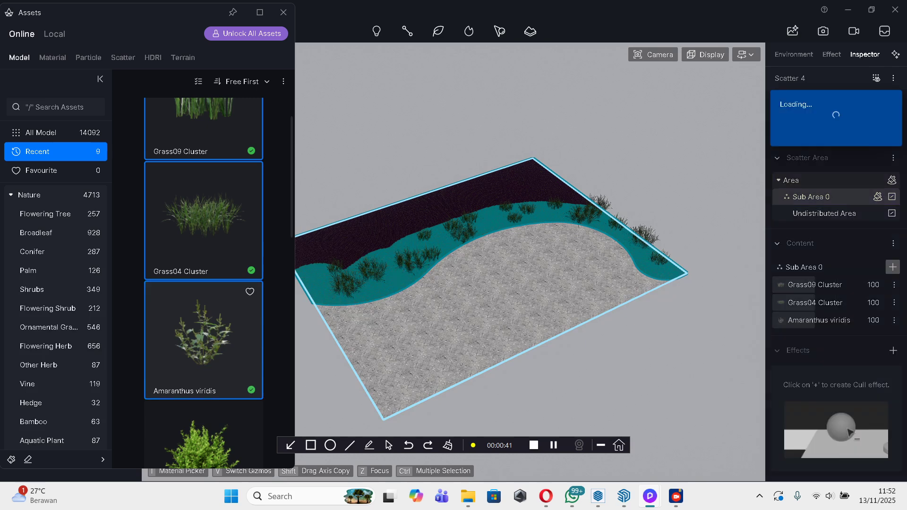
Step: Add Golden Privet 10, Rosa rugosa 03, Olea europaea 14 and Syringa vulgaris 03 to Sub Area 0
scroll(203, 283, down, 2)
click(203, 345)
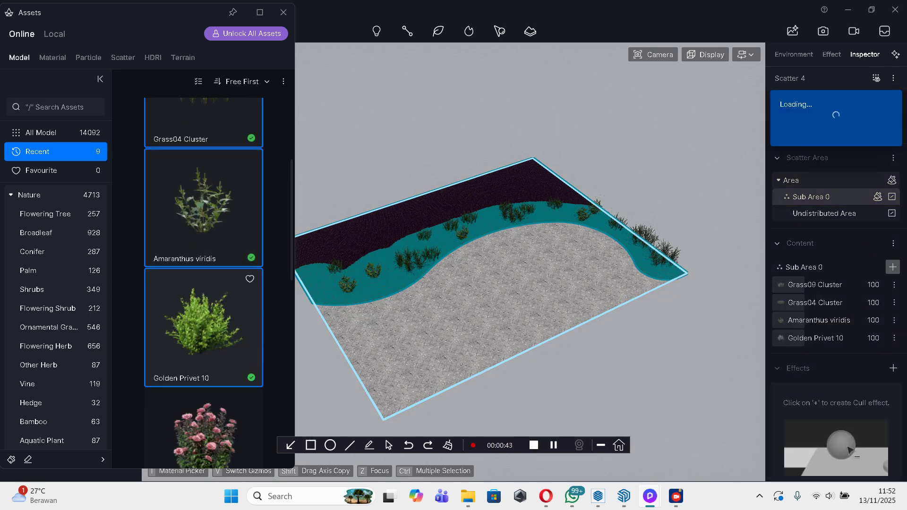
scroll(203, 345, down, 2)
scroll(203, 283, down, 2)
scroll(203, 283, down, 2)
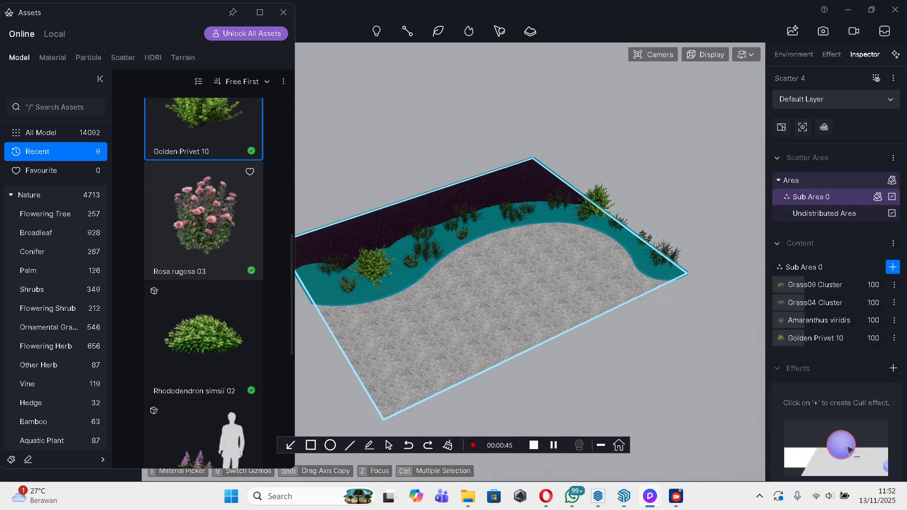
click(203, 236)
scroll(203, 236, down, 5)
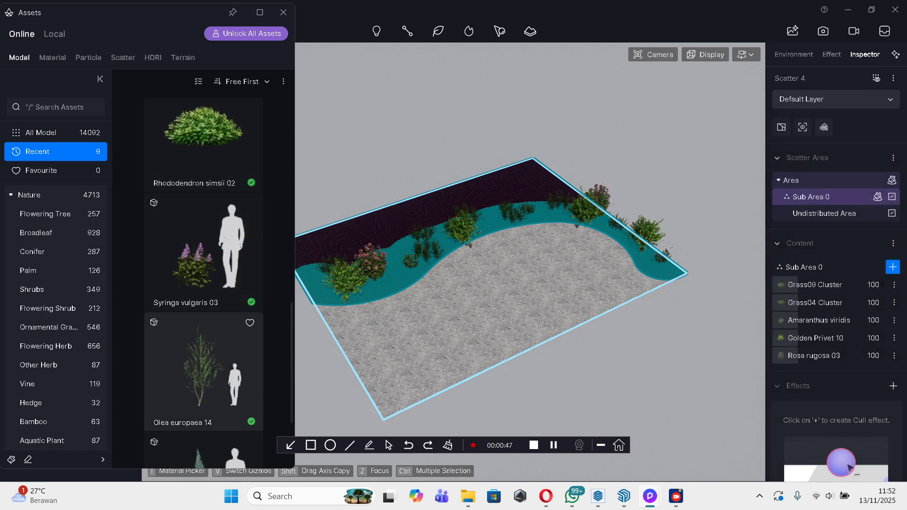
click(203, 371)
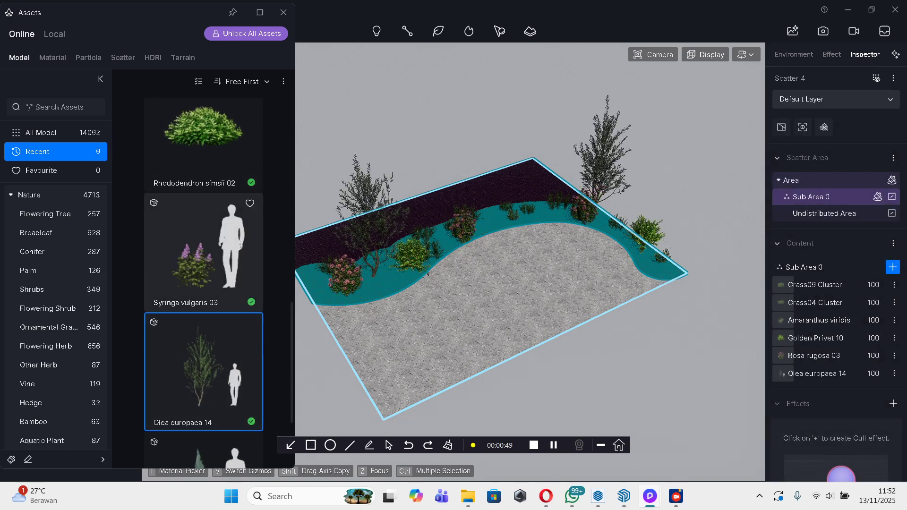
scroll(203, 188, down, 3)
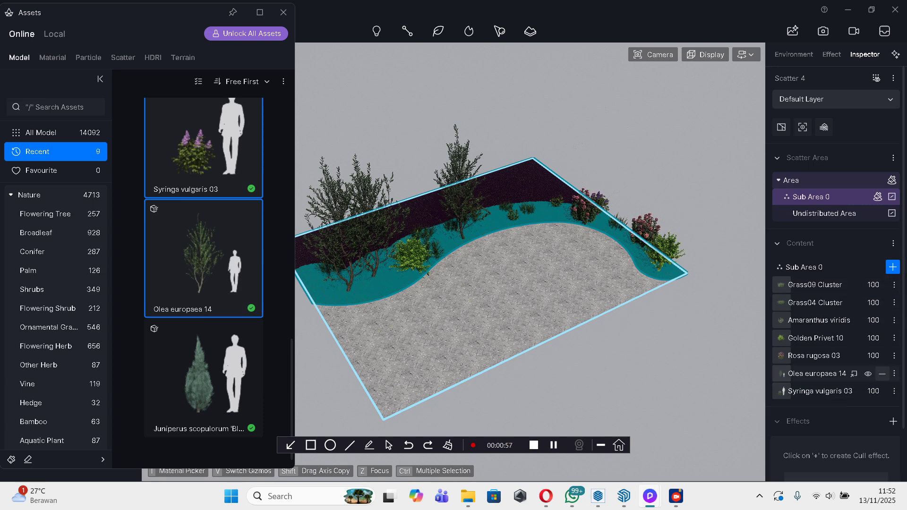
Step: Remove Olea europaea 14 from the content of Sub Area 0
click(881, 374)
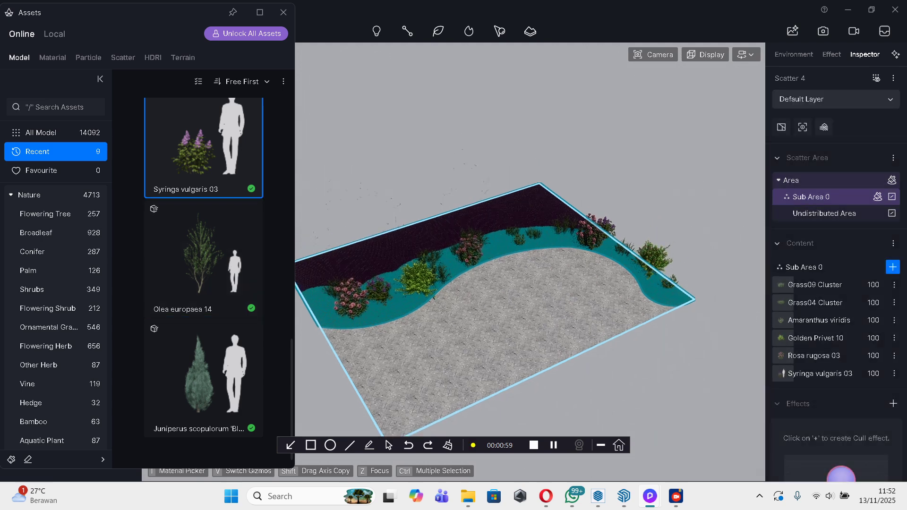
mouse_move(453, 265)
right_down()
mouse_move(466, 233)
mouse_move(455, 278)
right_up()
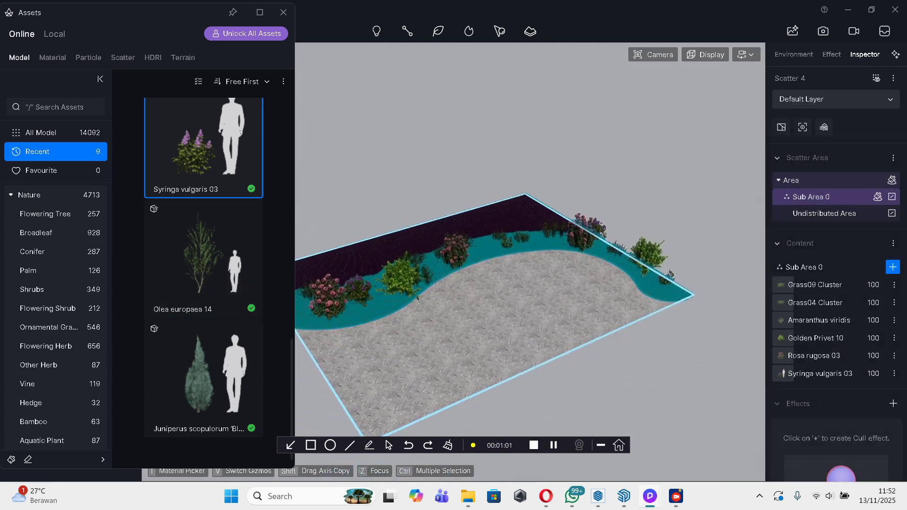
scroll(427, 302, up, 3)
scroll(420, 304, down, 5)
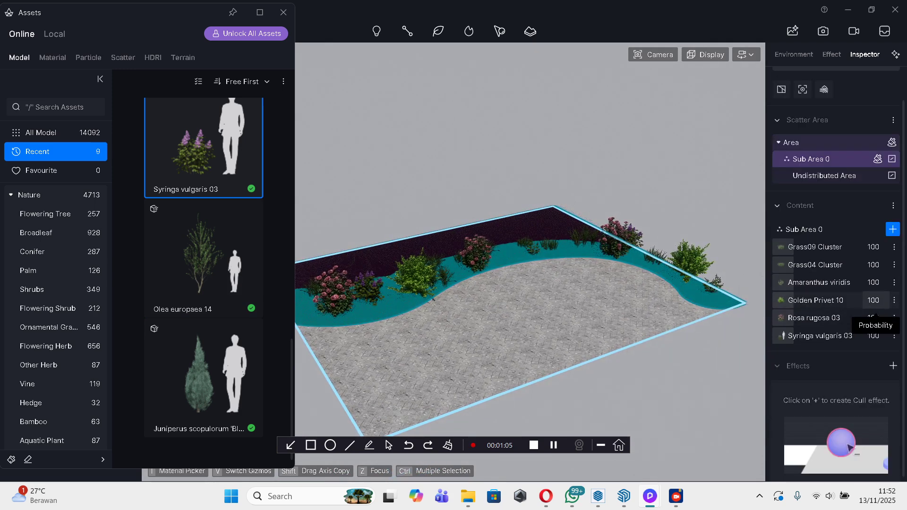
scroll(873, 330, down, 1)
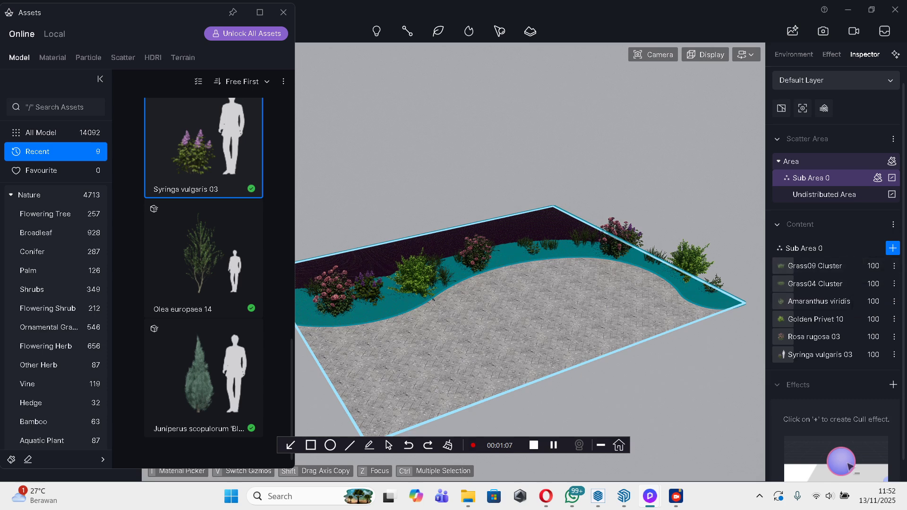
click(892, 224)
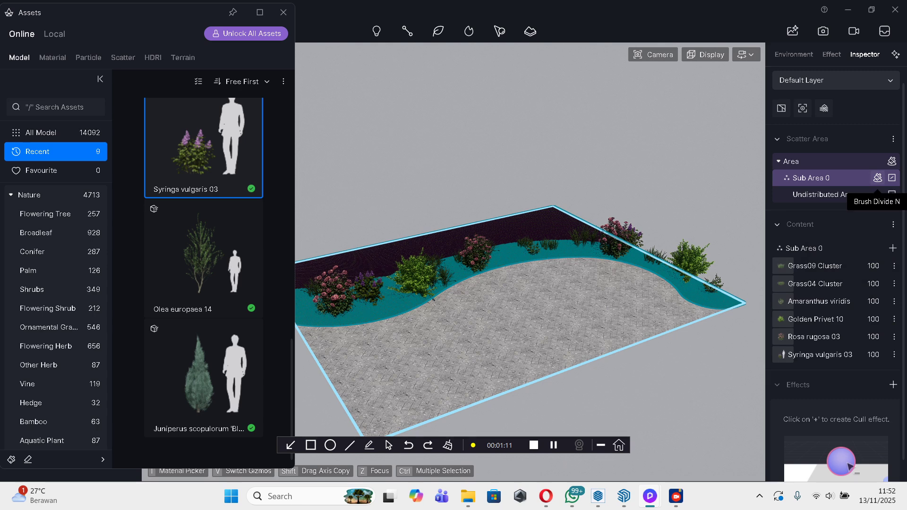
Step: Paint along the curved paving edge of Sub Area 0 with the divide brush, and leave divide editing
click(878, 178)
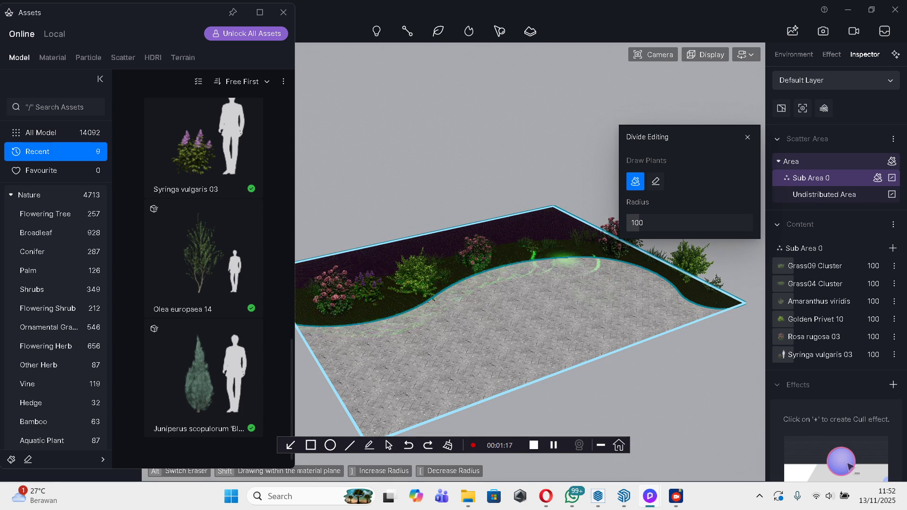
mouse_move(567, 259)
mouse_down()
mouse_move(635, 268)
mouse_move(734, 307)
mouse_move(676, 344)
mouse_up()
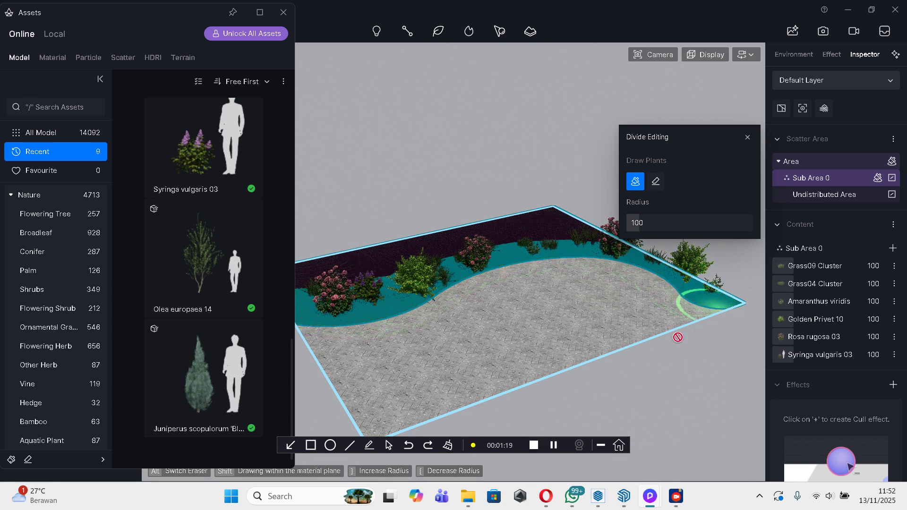
scroll(873, 292, down, 1)
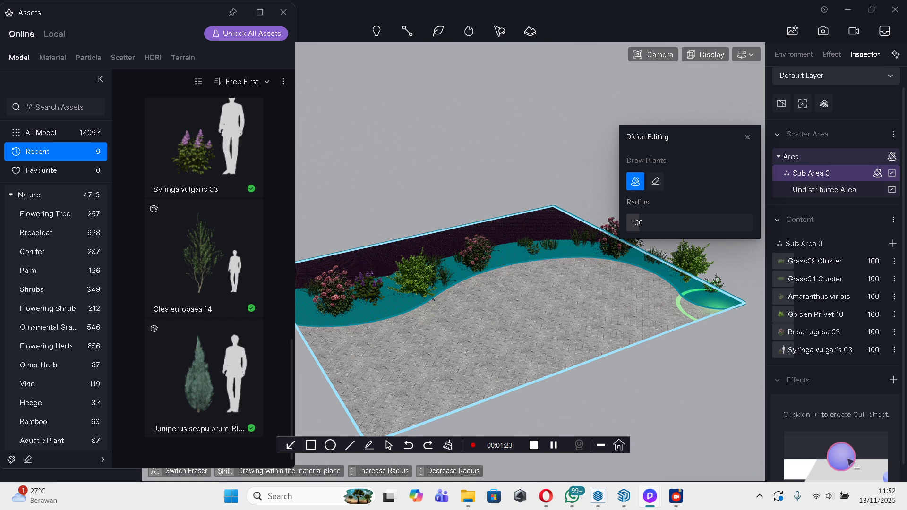
scroll(874, 293, up, 1)
click(824, 209)
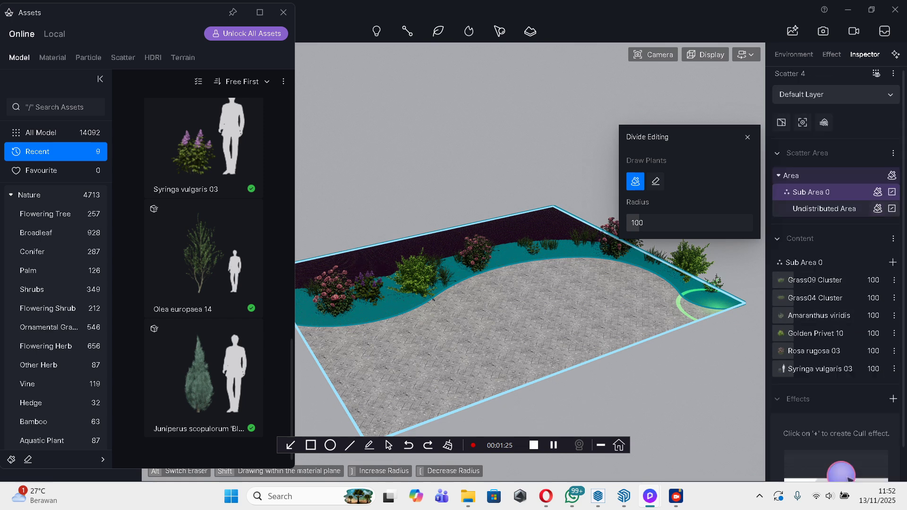
click(823, 197)
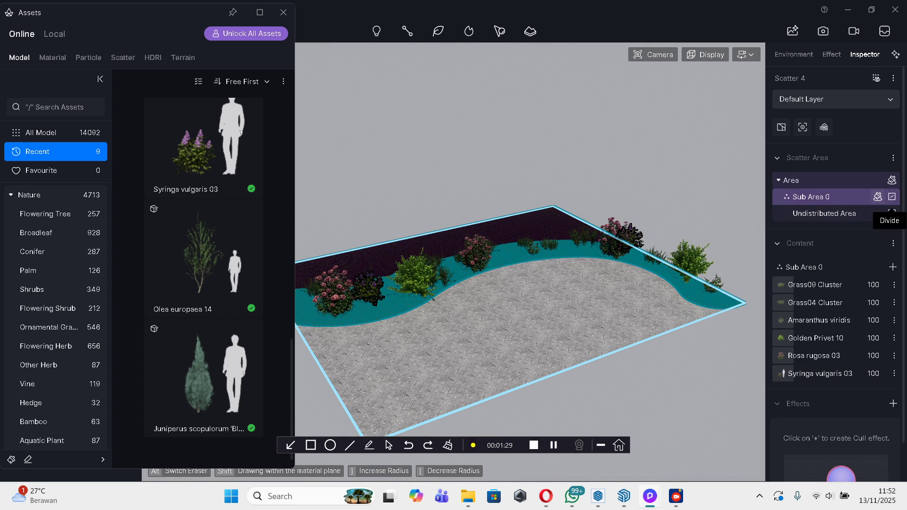
Step: Add Olea europaea 14 to the Undistributed Area with a probability of 18
click(883, 213)
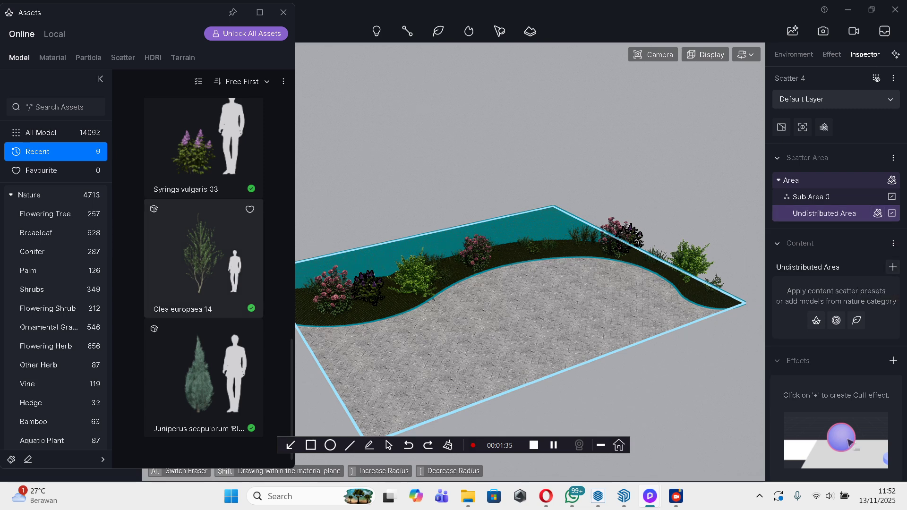
click(892, 266)
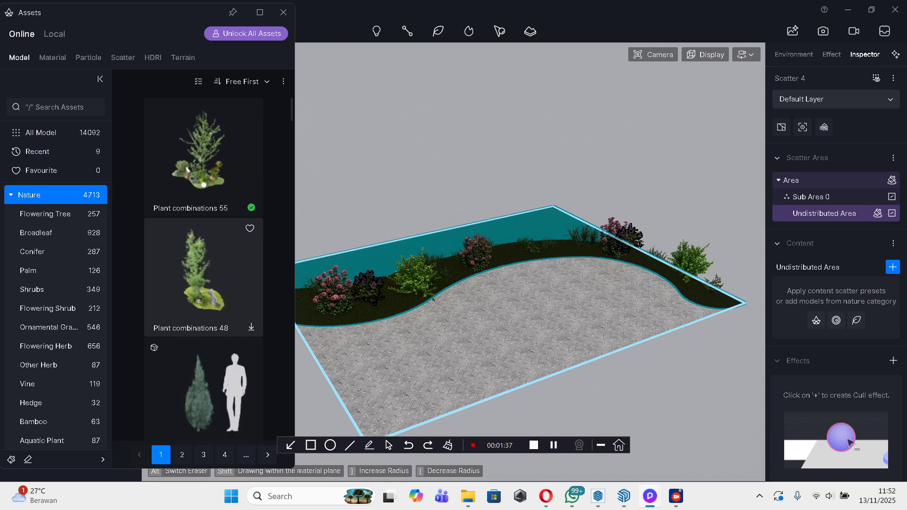
scroll(203, 286, down, 3)
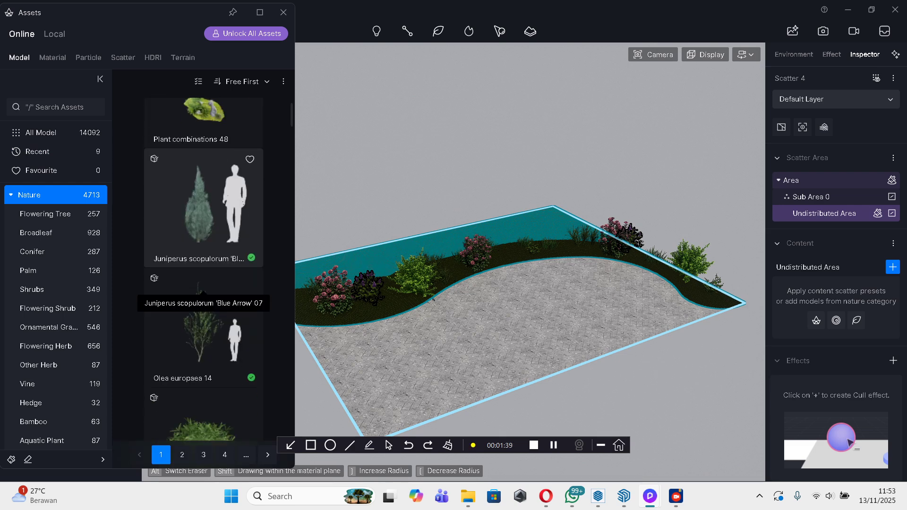
click(203, 289)
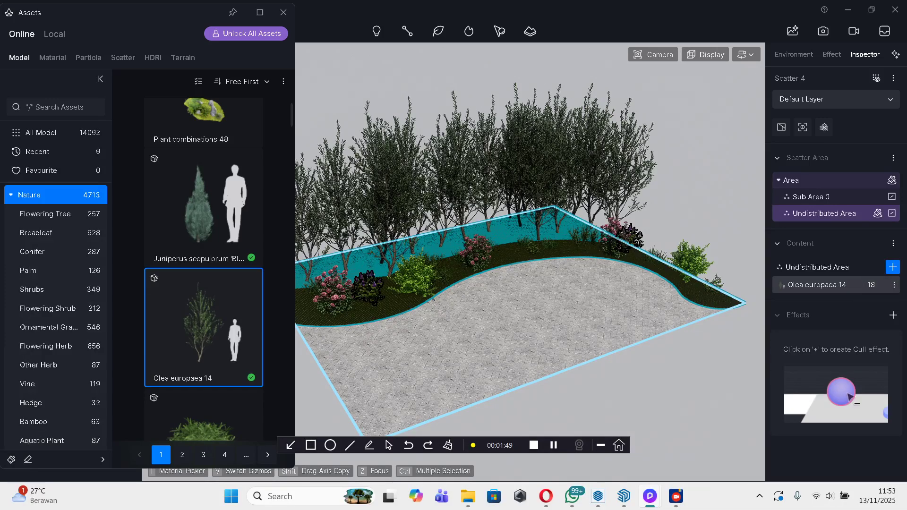
Step: Browse the nature models and add Juniperus scopulorum 'Blue Arrow' 07 to the Undistributed Area
scroll(203, 283, down, 8)
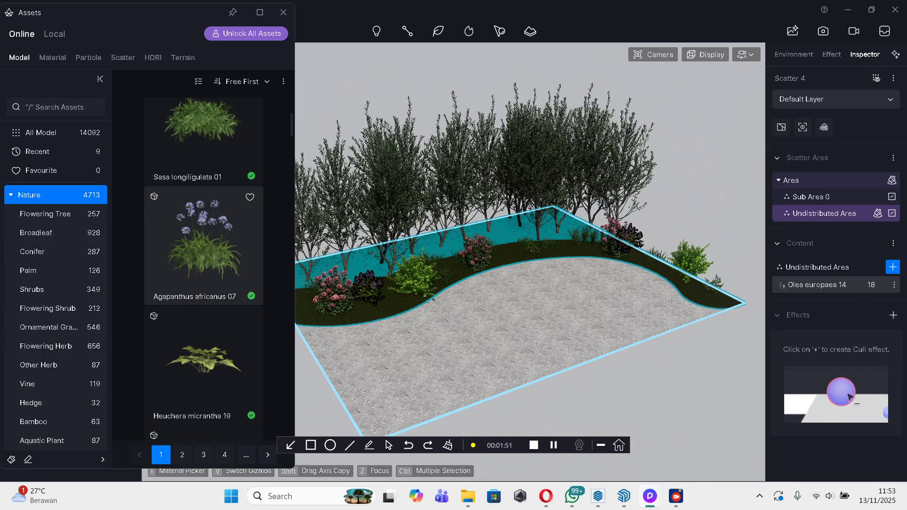
scroll(203, 283, down, 10)
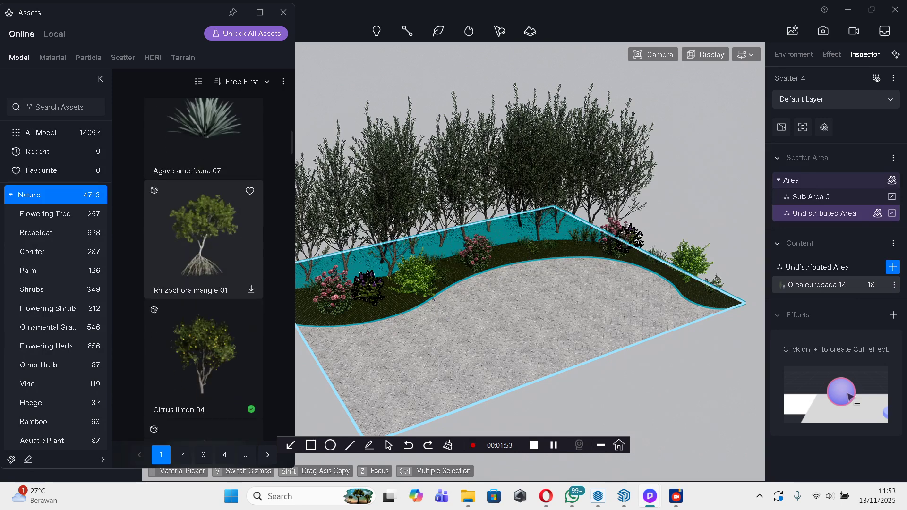
scroll(203, 307, up, 18)
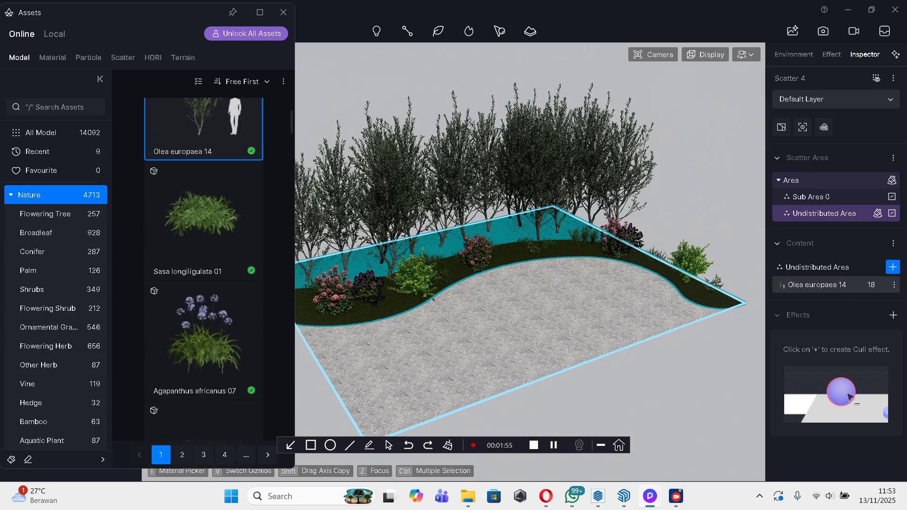
click(203, 236)
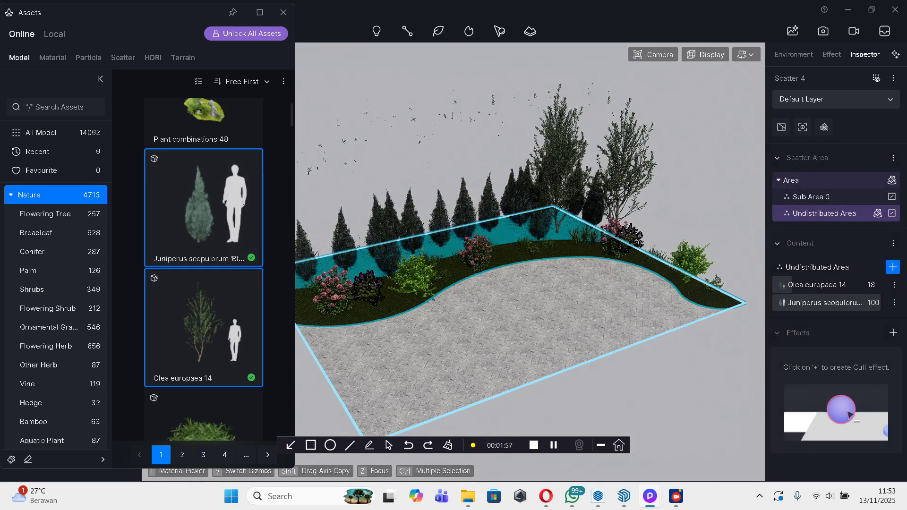
Step: Set the Undistributed Area's probabilities to 10 for Juniperus scopulorum and 3 for Olea europaea 14
middle_drag(517, 331, 531, 360)
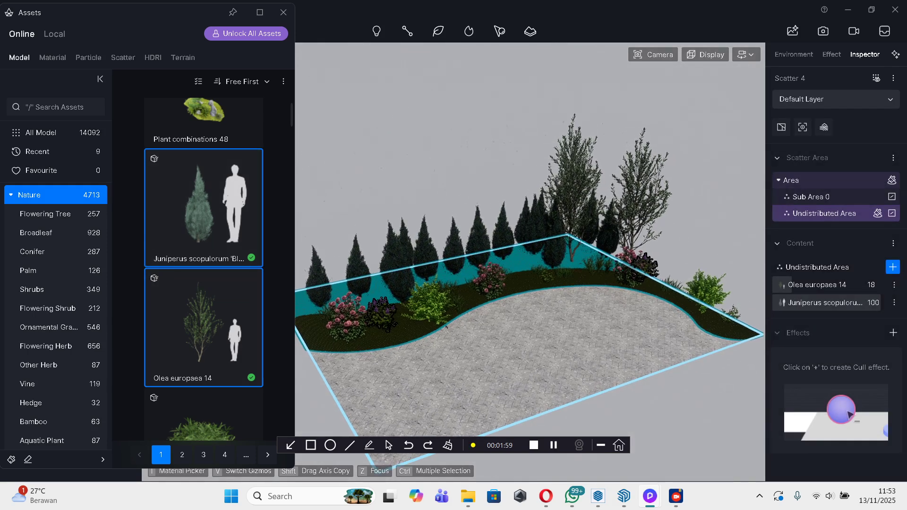
drag(874, 303, 855, 284)
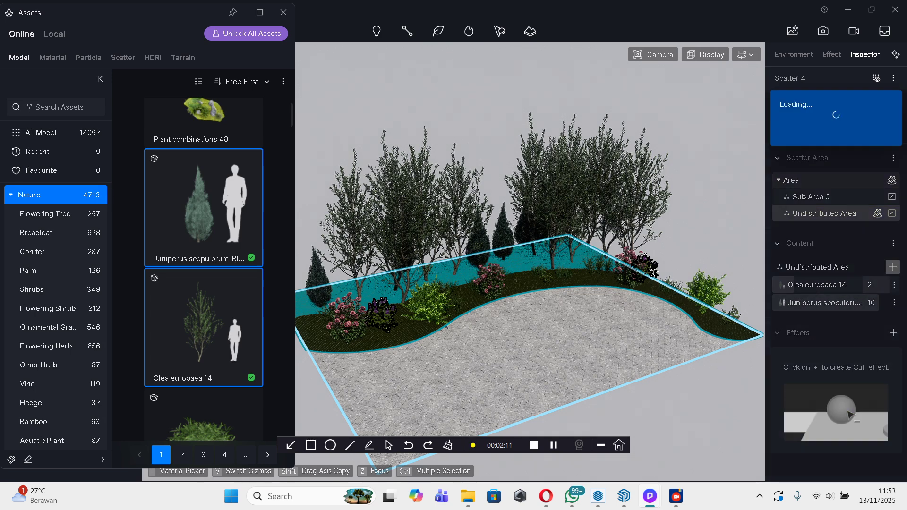
drag(870, 285, 867, 284)
right_drag(528, 262, 497, 170)
middle_drag(528, 284, 529, 198)
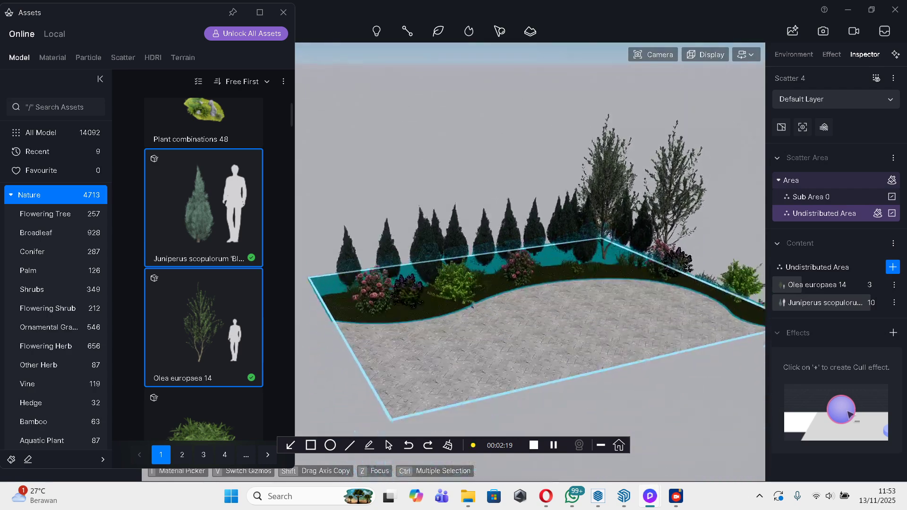
right_drag(528, 262, 636, 240)
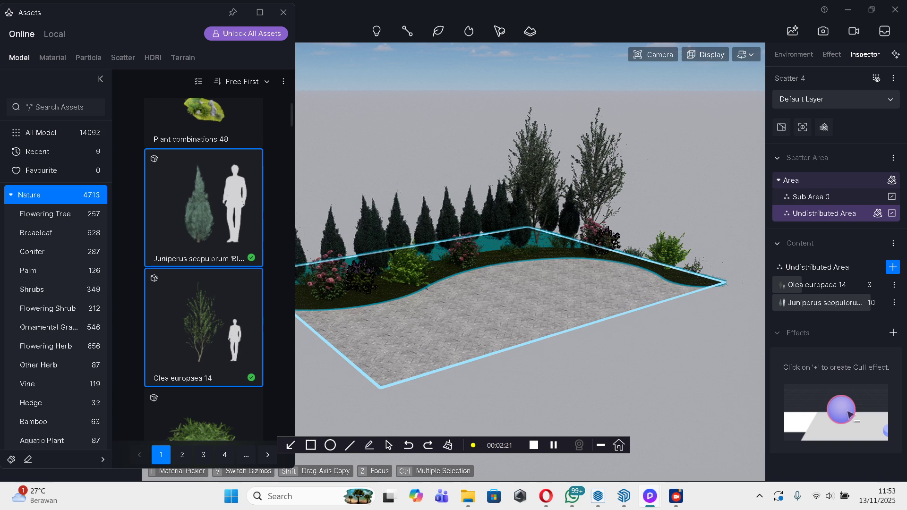
Step: Set Olea europaea 14's probability to 5 in the Undistributed Area and check the planting up close
drag(870, 285, 873, 285)
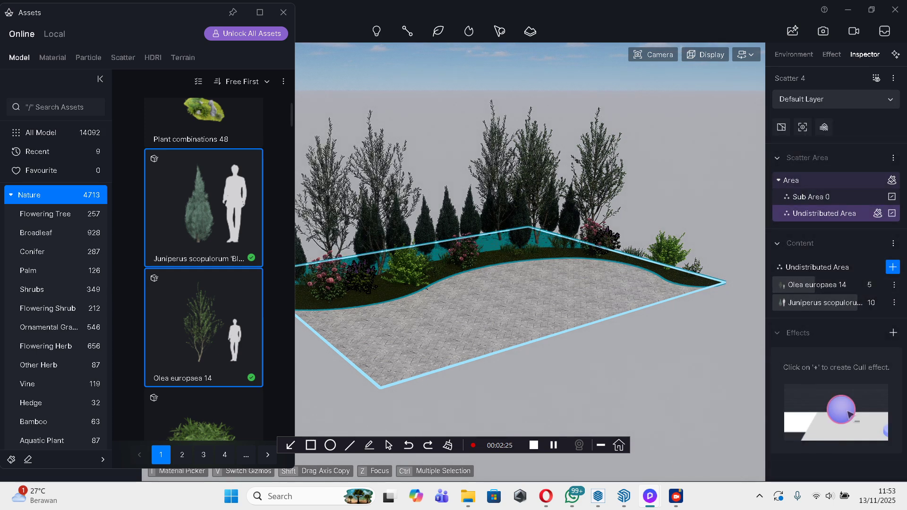
right_drag(503, 236, 439, 232)
scroll(475, 229, up, 1)
scroll(465, 239, up, 5)
scroll(457, 250, down, 2)
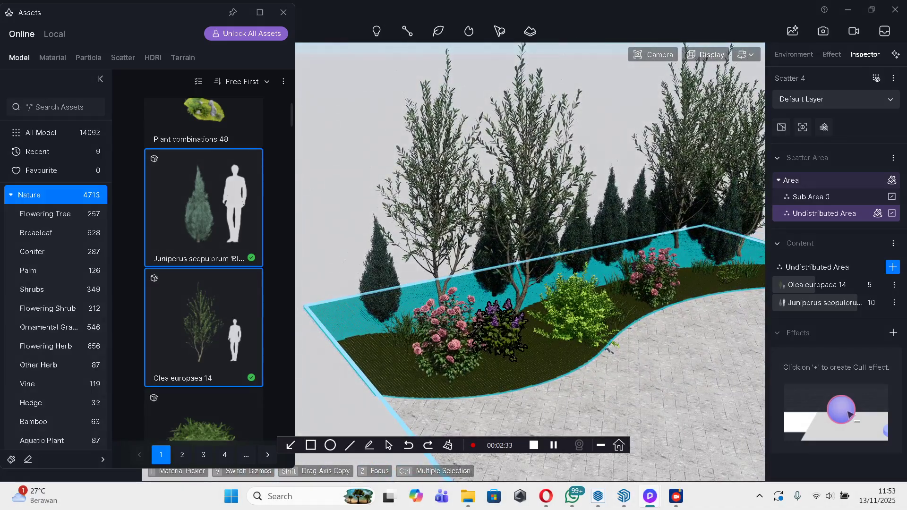
Step: Try to apply the Meadow08 scatter preset to Sub Area 0, and clear the selection
click(810, 196)
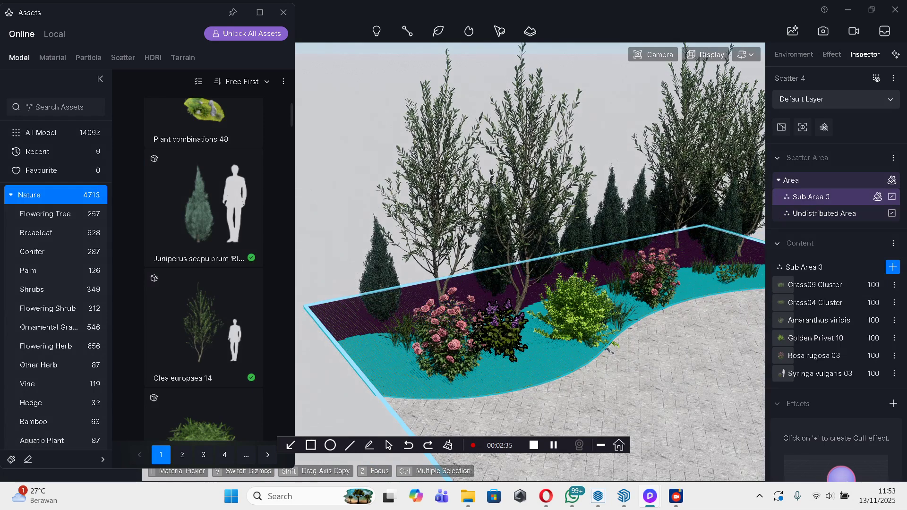
click(122, 57)
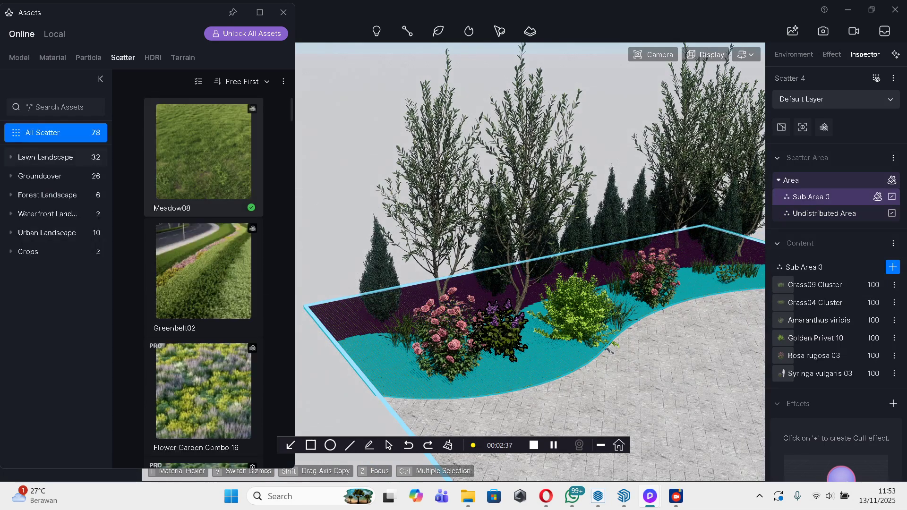
click(203, 156)
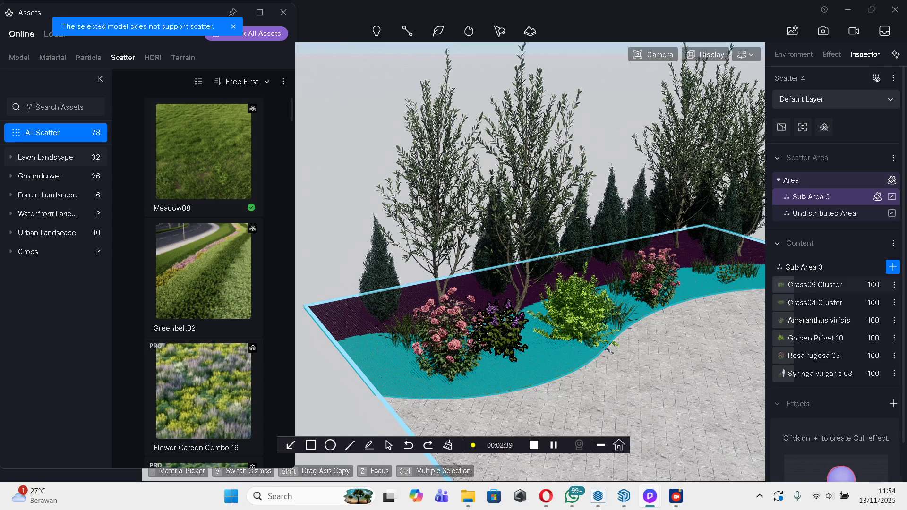
click(359, 359)
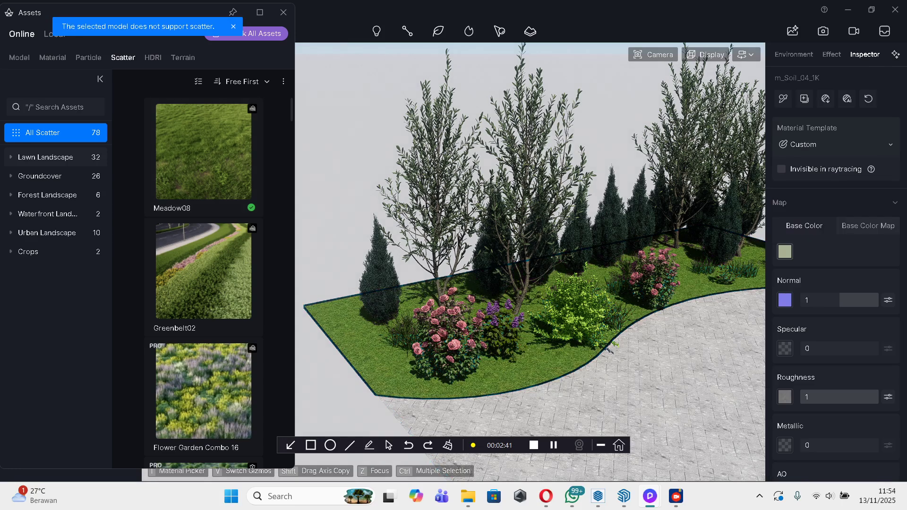
key(Escape)
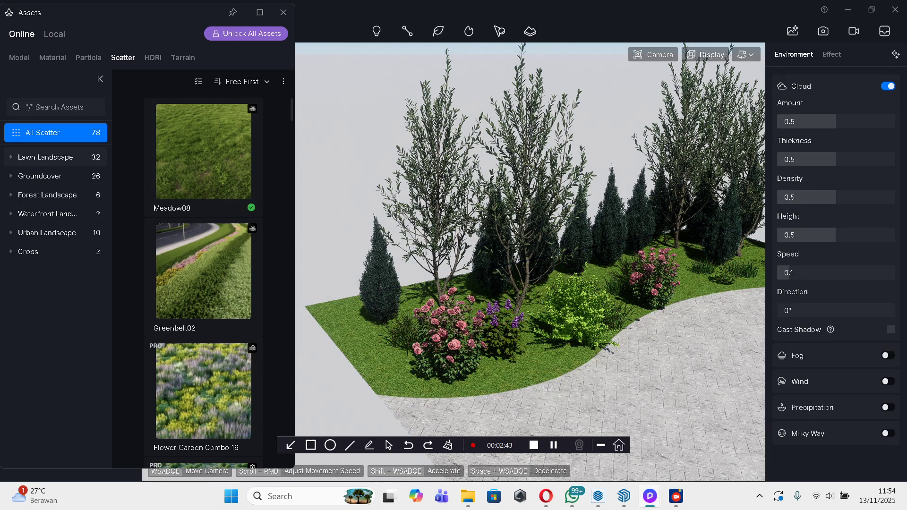
Step: Create a scatter area from the Meadow08 preset on the garden bed's m_Soil_04_1K material
click(359, 354)
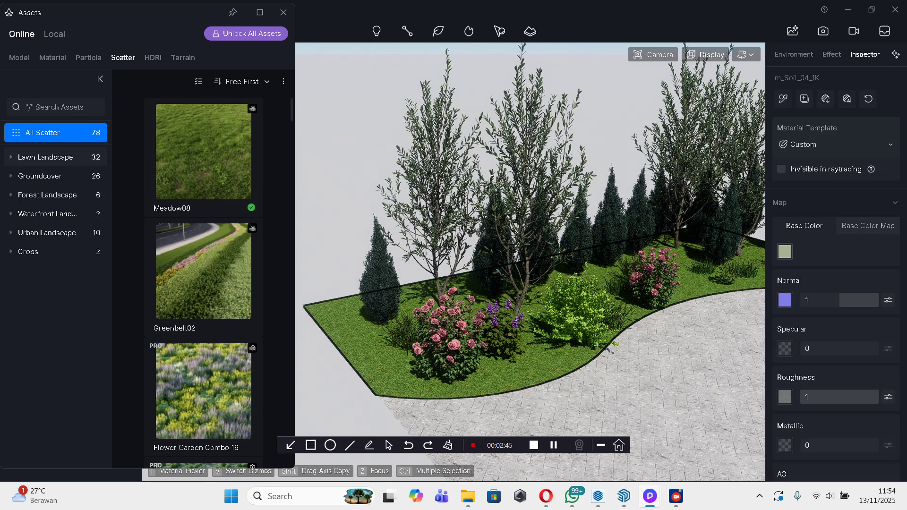
scroll(528, 262, down, 3)
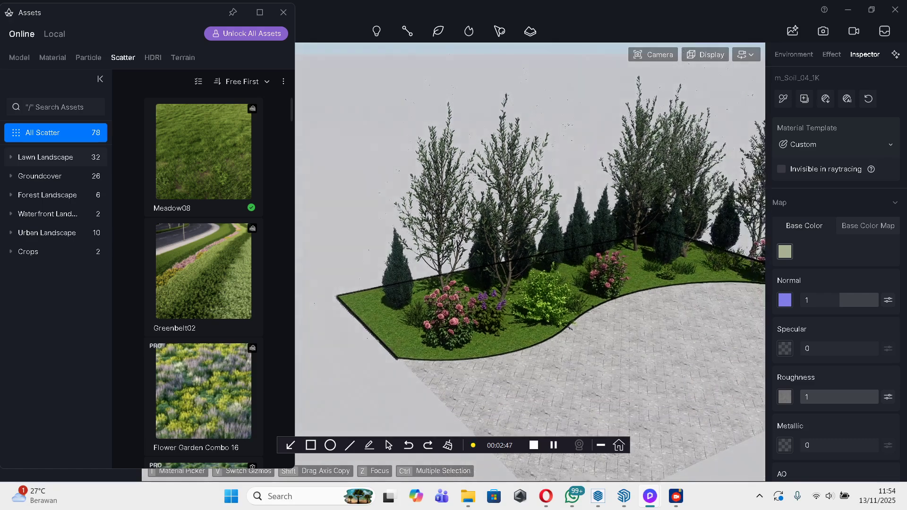
mouse_move(529, 283)
middle_down()
mouse_move(480, 287)
mouse_move(526, 283)
middle_up()
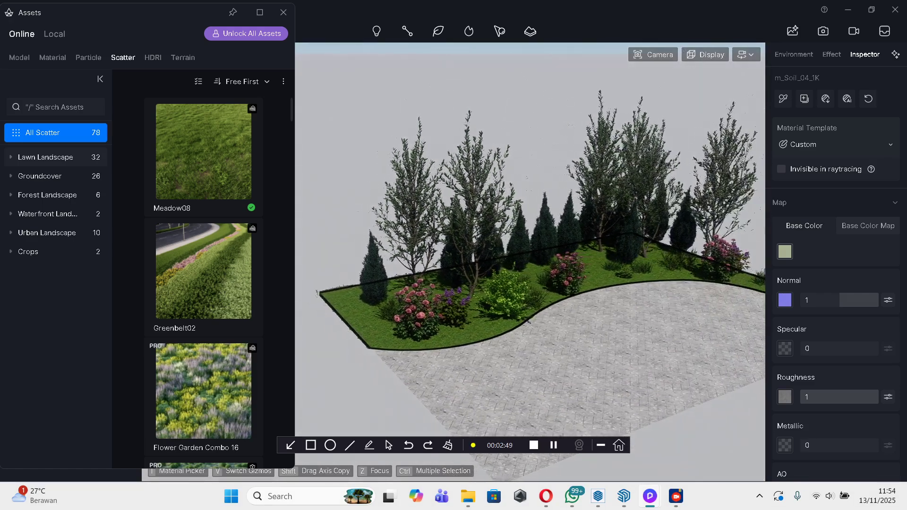
click(203, 156)
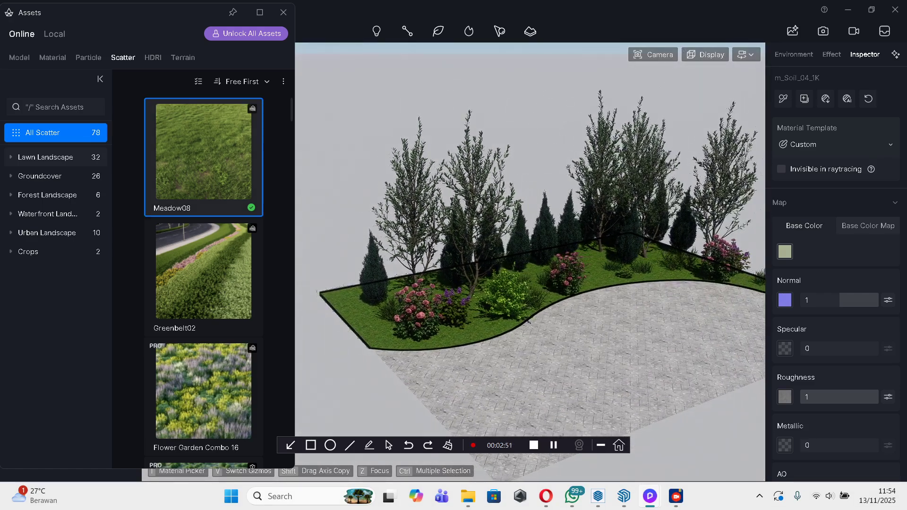
click(466, 329)
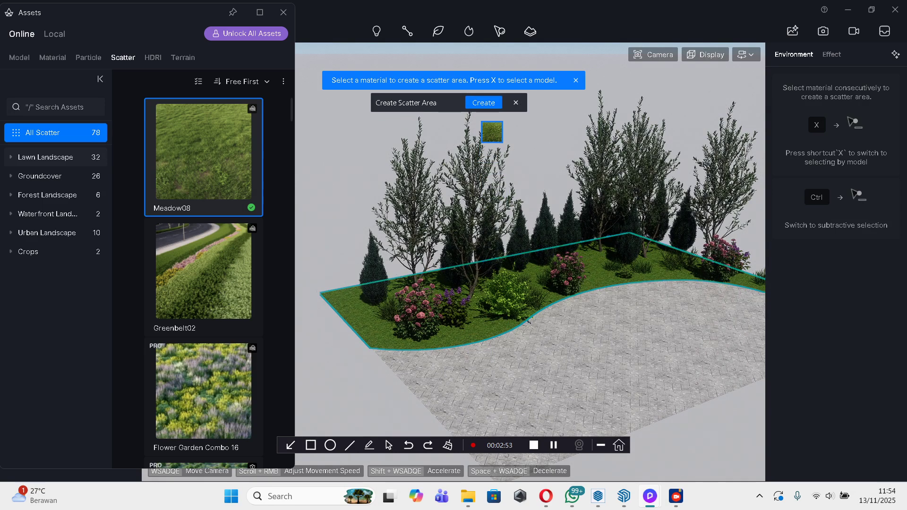
click(482, 103)
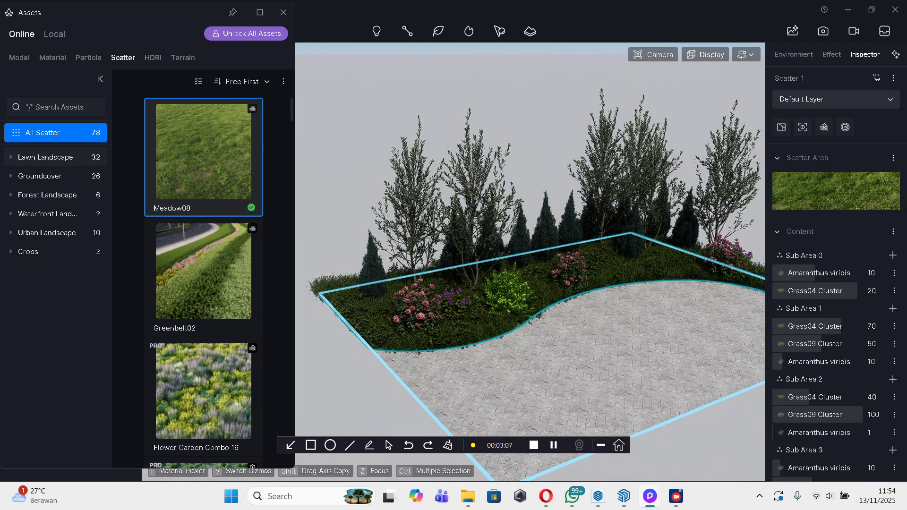
Step: Review the sub area contents of the Meadow08 scatter and turn on Divide Editing for its scatter area
scroll(530, 263, up, 3)
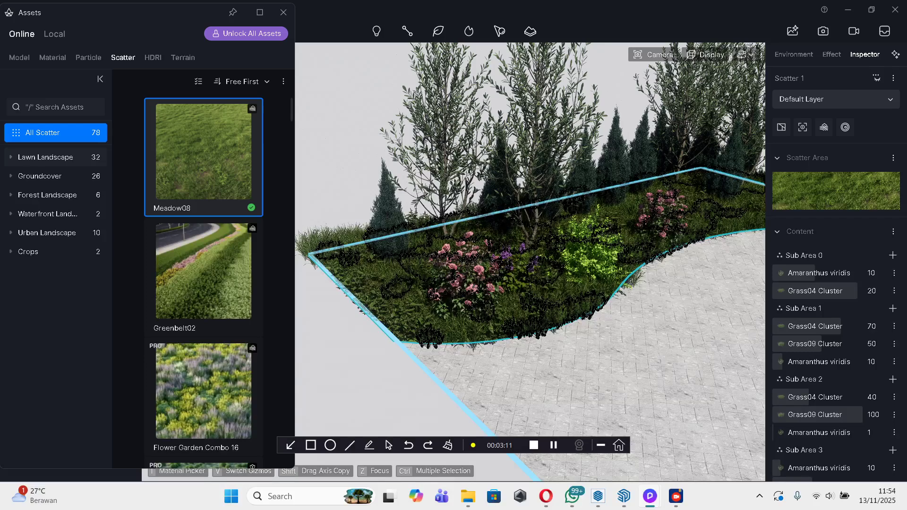
scroll(890, 312, down, 5)
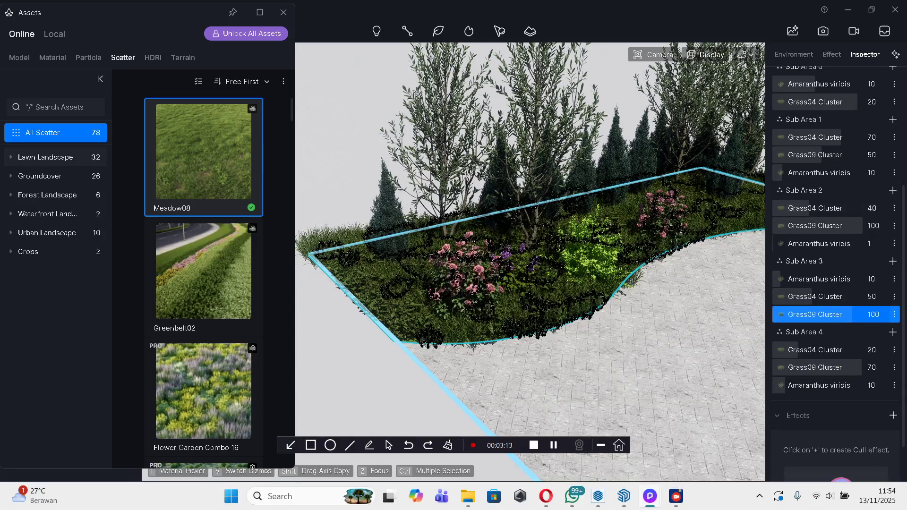
scroll(890, 312, up, 5)
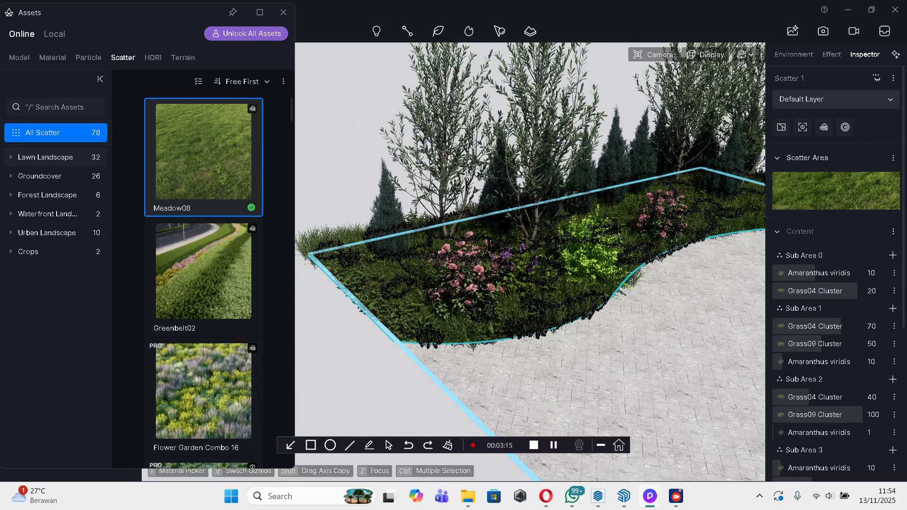
click(806, 157)
click(893, 157)
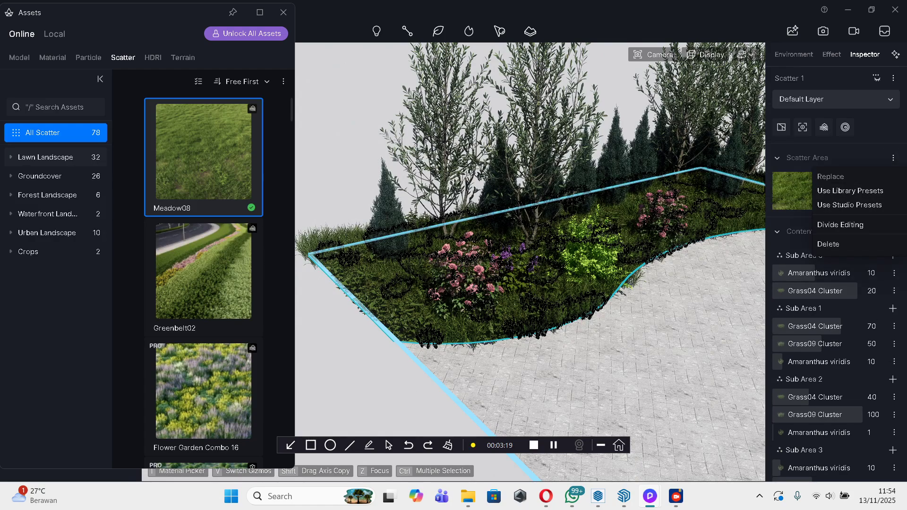
click(839, 225)
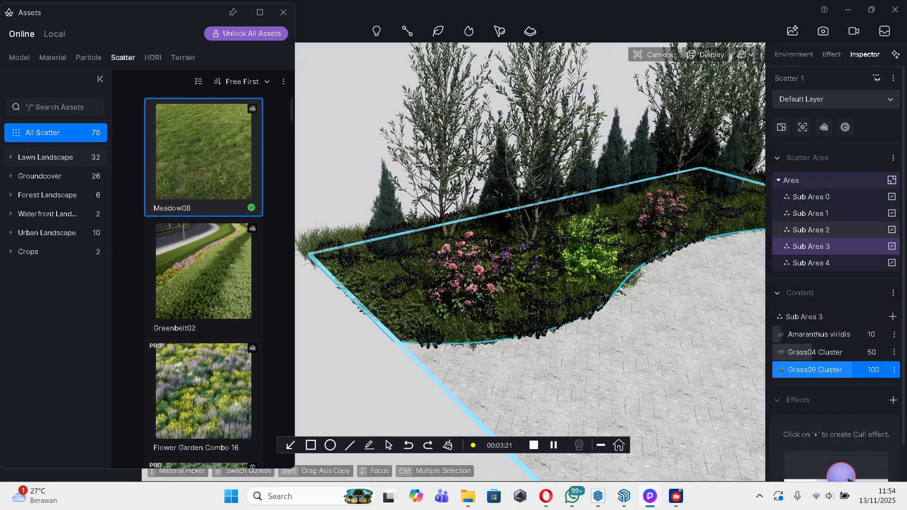
Step: Switch the Meadow08 scatter area's division method to Edge Divide
click(811, 196)
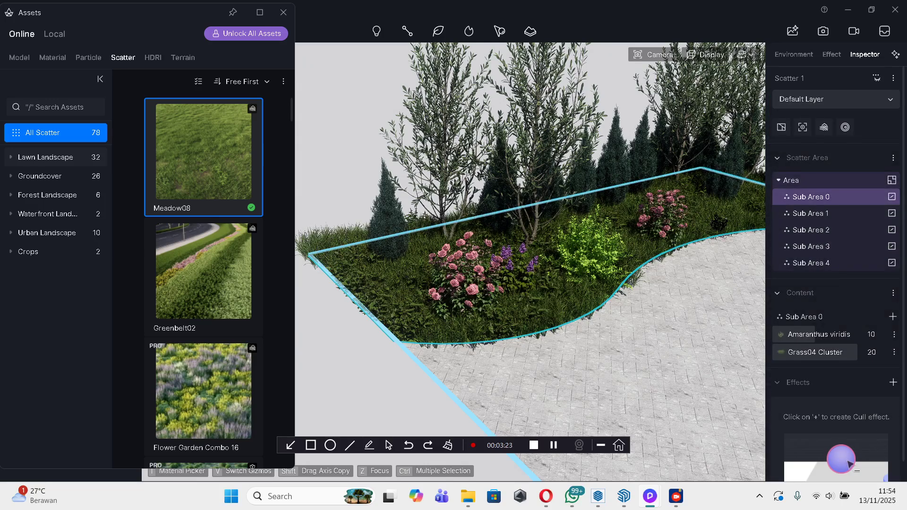
click(811, 213)
click(891, 180)
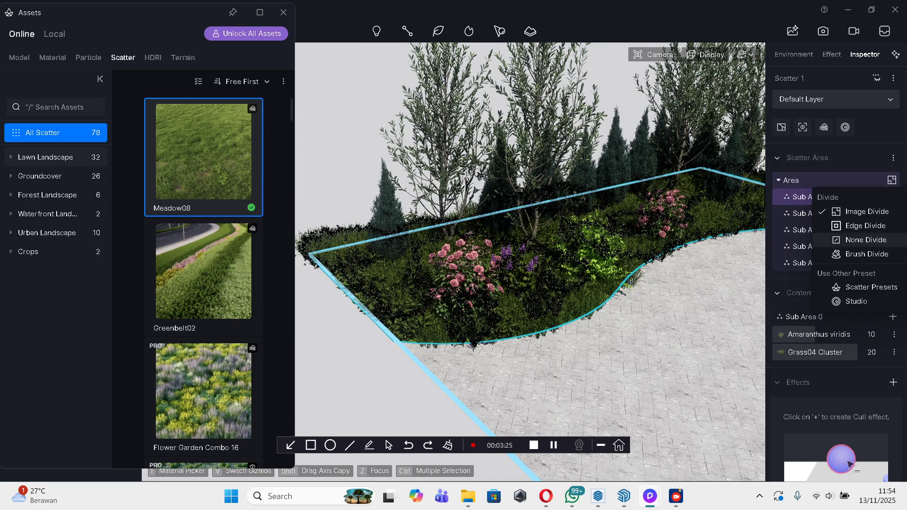
click(864, 225)
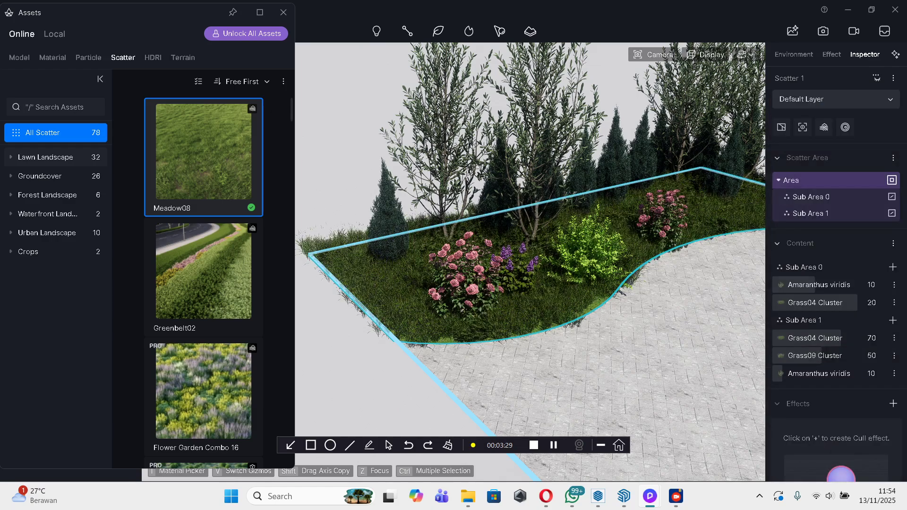
Step: Compare the coverage and contents of Sub Area 0 and Sub Area 1 in the edge-divided bed
click(810, 197)
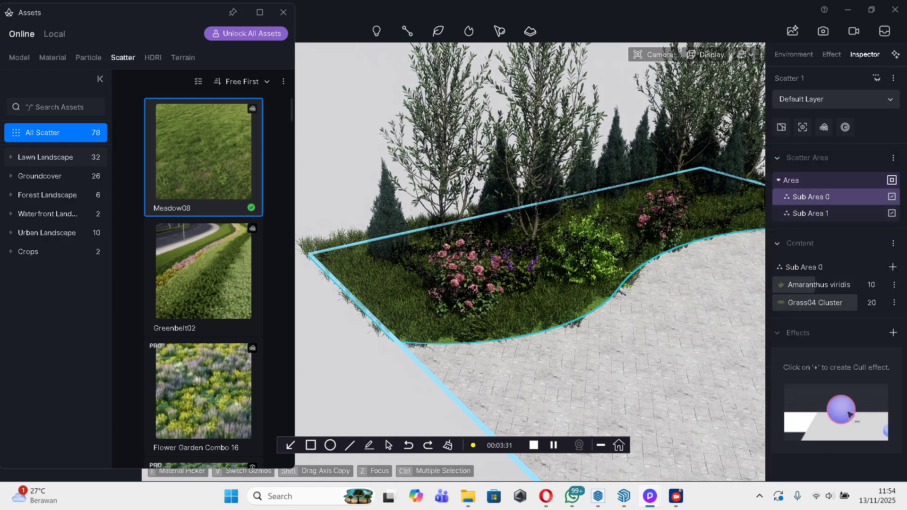
middle_drag(529, 262, 519, 257)
scroll(530, 239, down, 2)
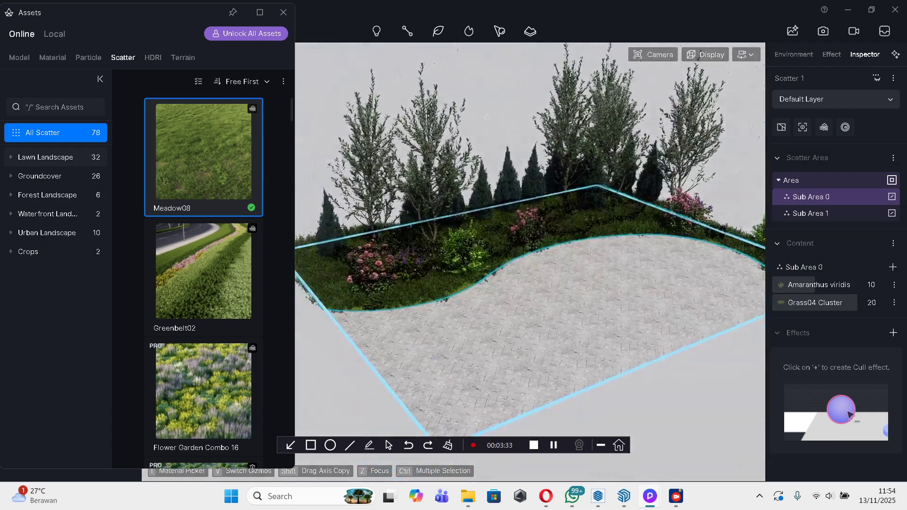
click(809, 213)
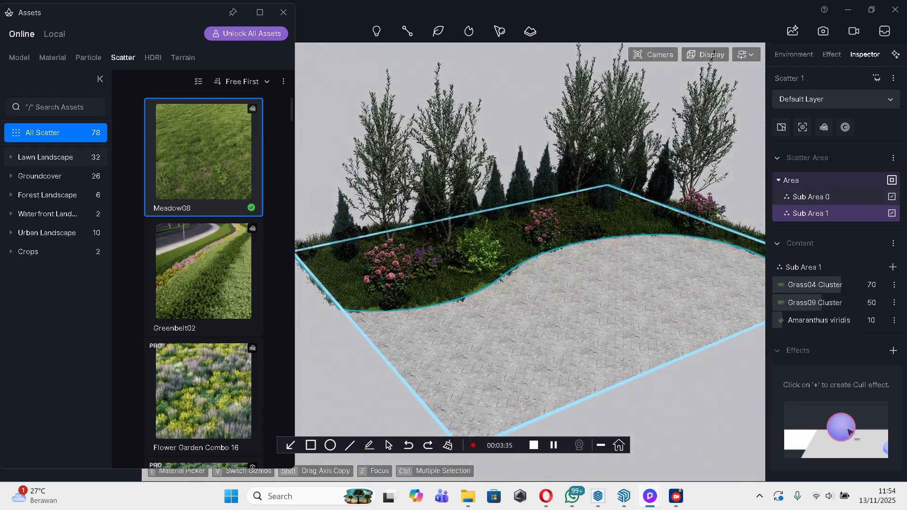
click(809, 197)
click(810, 213)
click(809, 197)
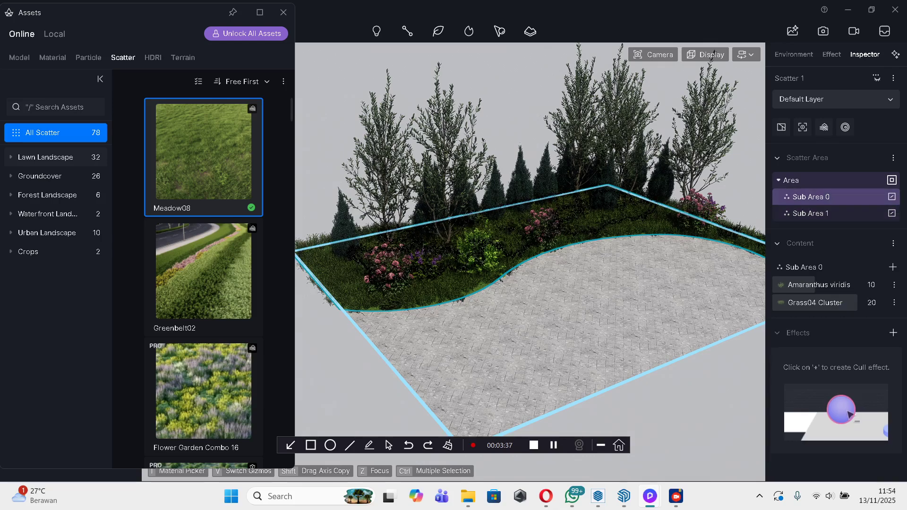
click(890, 213)
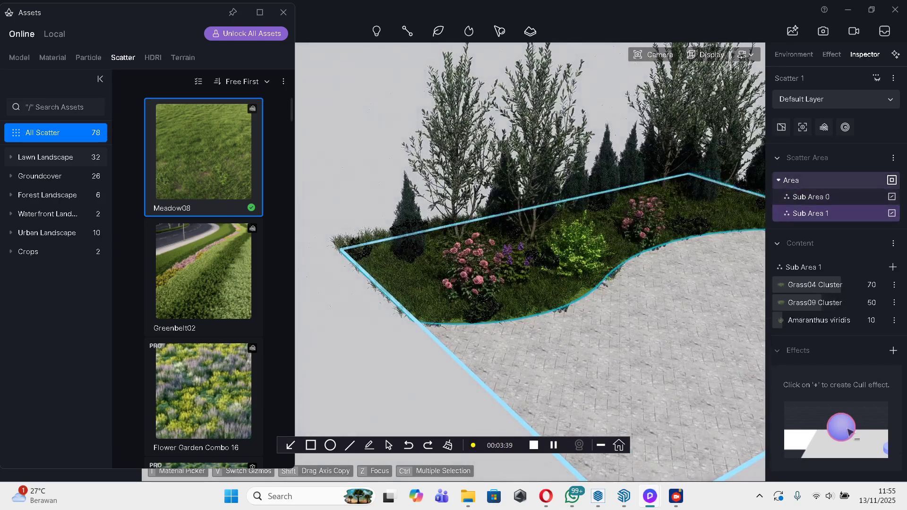
Step: Set the area's edge erosion noise to 43%, range to 3.8 m, blur to 54% and random value to 39
click(810, 180)
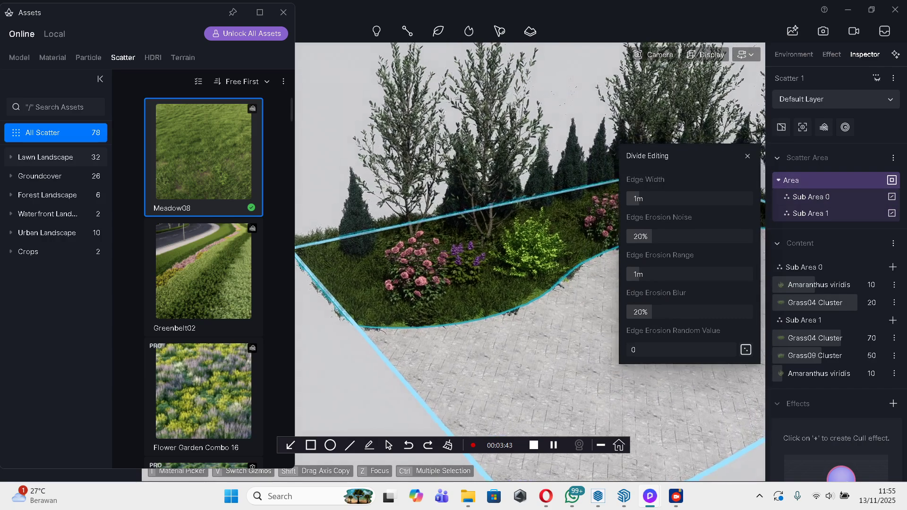
drag(671, 274, 675, 273)
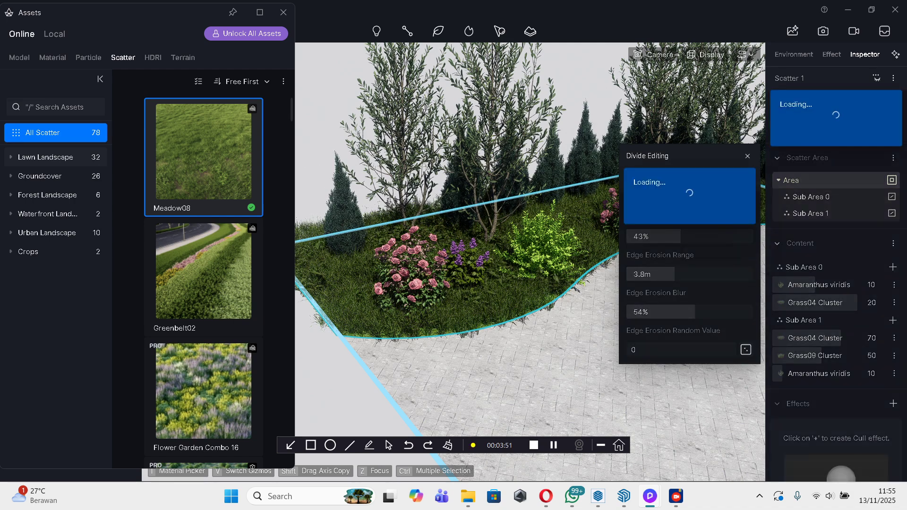
drag(628, 349, 669, 349)
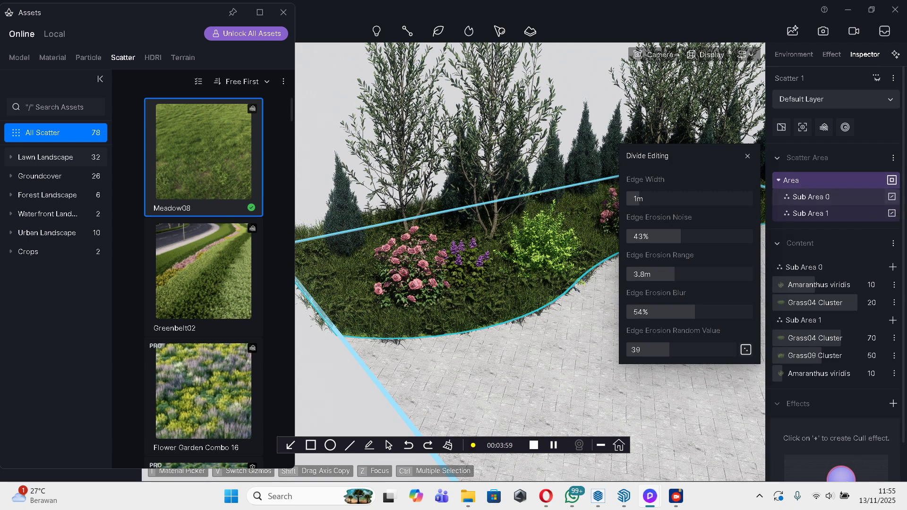
Step: Divide Sub Area 0 further with Edge Divide and select the first nested sub area
click(891, 196)
click(864, 241)
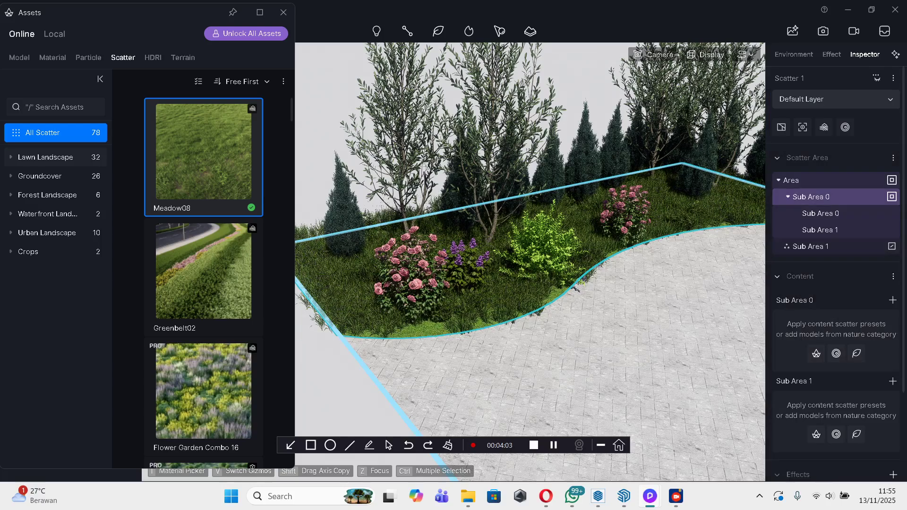
click(890, 197)
click(819, 213)
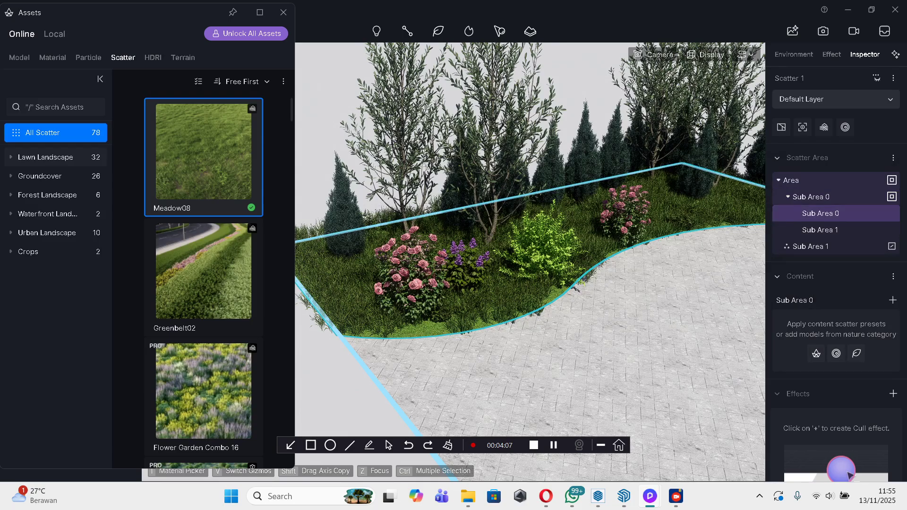
Step: Examine the whole garden bed and compare the contents of the nested sub areas with those of the outer Sub Area 1
right_drag(520, 260, 592, 189)
scroll(430, 255, up, 5)
scroll(529, 260, down, 6)
scroll(583, 216, down, 2)
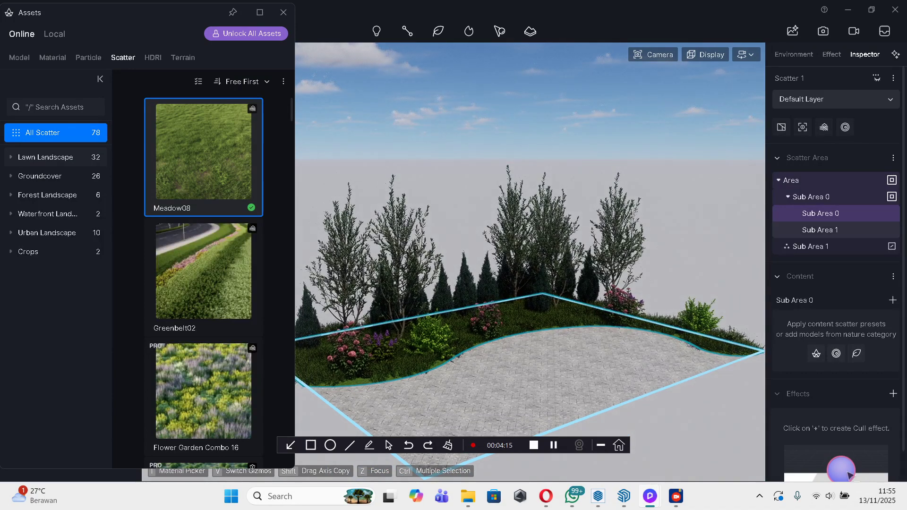
click(820, 229)
scroll(819, 231, down, 1)
click(819, 227)
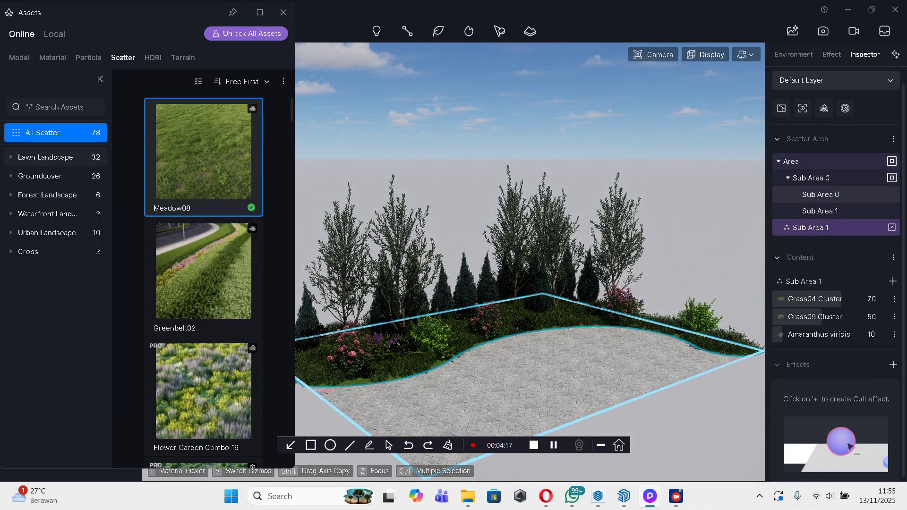
click(819, 195)
click(819, 211)
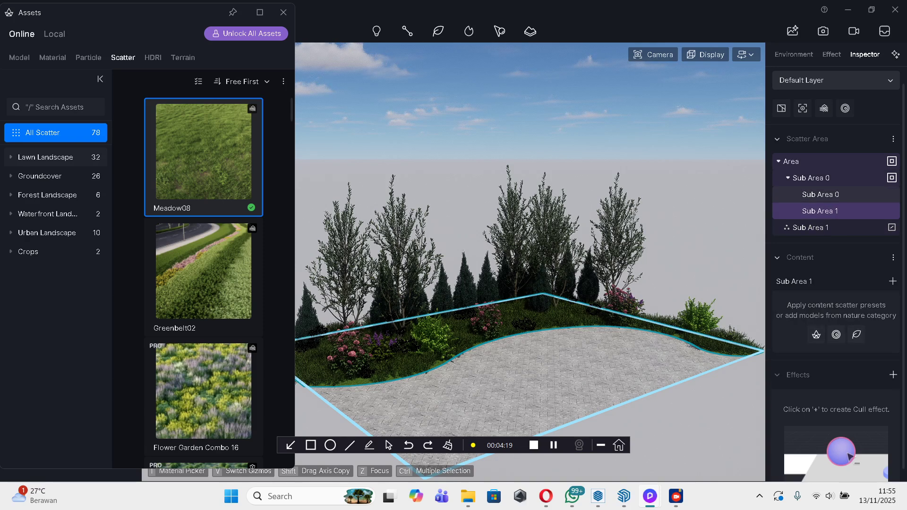
Step: Change the division of the outer Sub Area 0 to Brush Divide and leave the scatter area editing
click(891, 194)
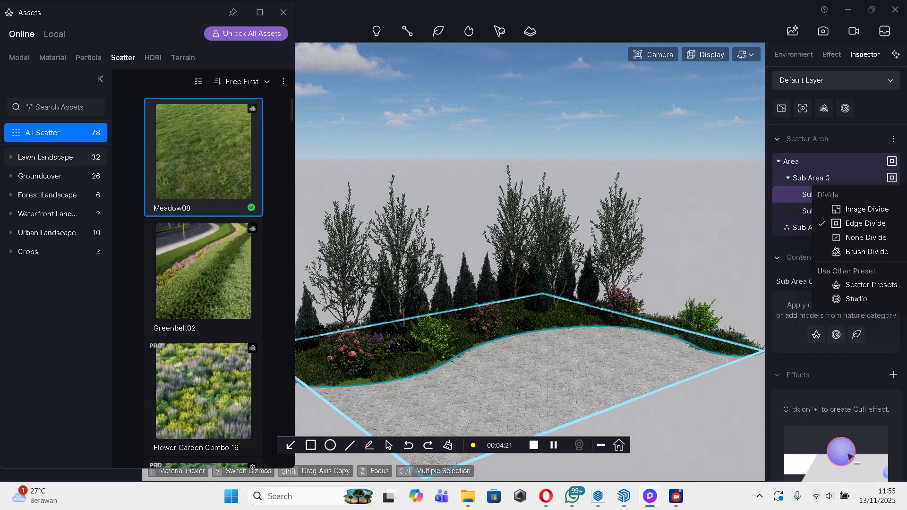
click(866, 251)
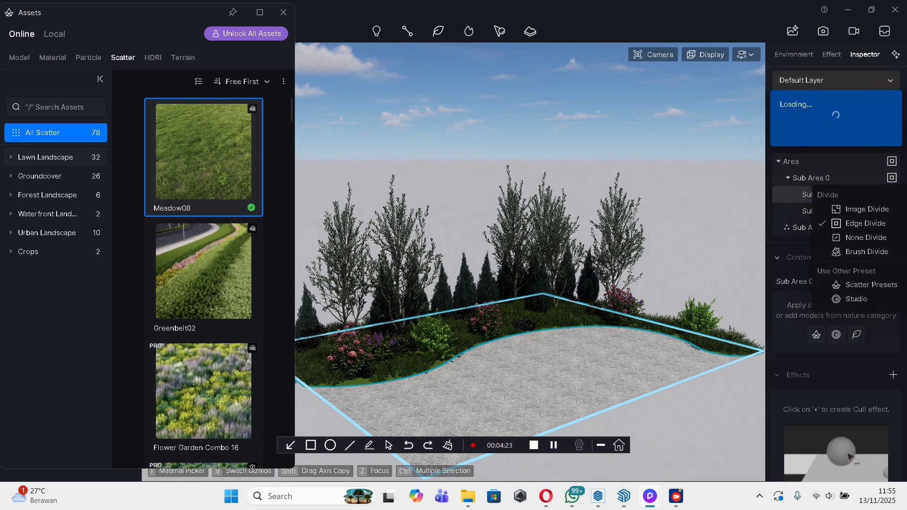
mouse_move(535, 310)
right_down()
mouse_move(465, 378)
mouse_move(490, 308)
mouse_move(429, 288)
right_up()
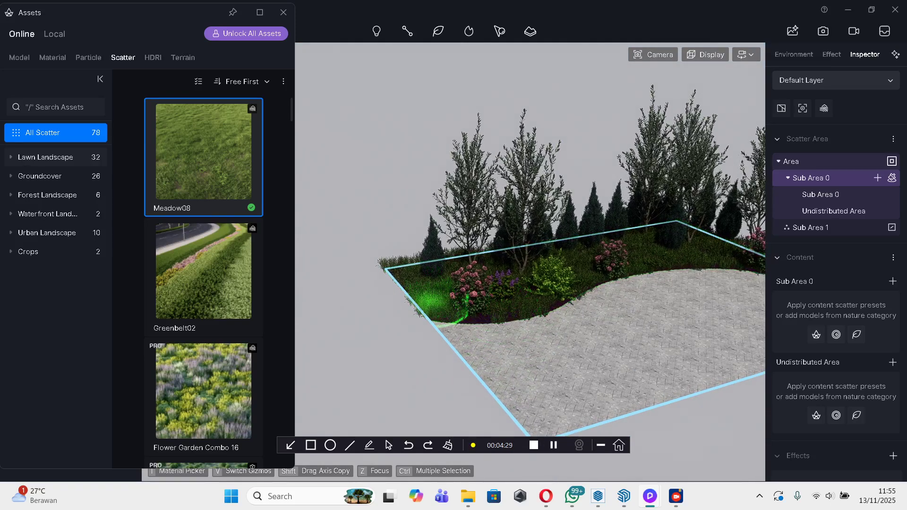
key(Escape)
Step: Adjust the Geo Sky sun position to set the time of day to 15:53
right_drag(432, 300, 557, 288)
middle_drag(557, 288, 593, 290)
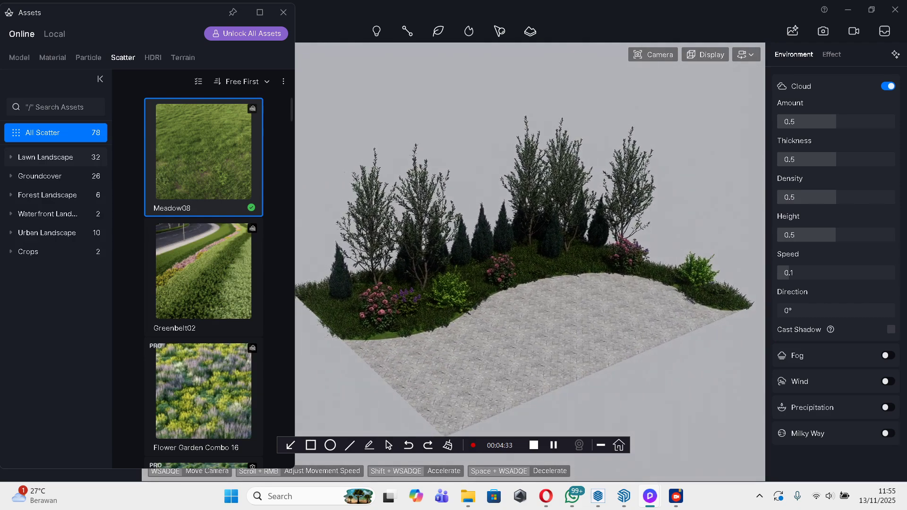
scroll(835, 274, up, 5)
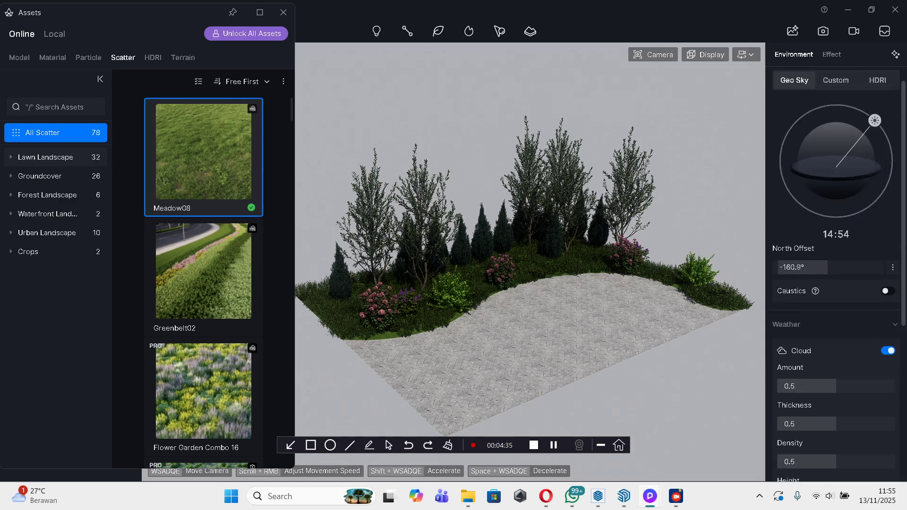
mouse_move(874, 139)
mouse_down()
mouse_move(841, 124)
mouse_move(788, 150)
mouse_move(782, 163)
mouse_move(843, 125)
mouse_move(882, 149)
mouse_up()
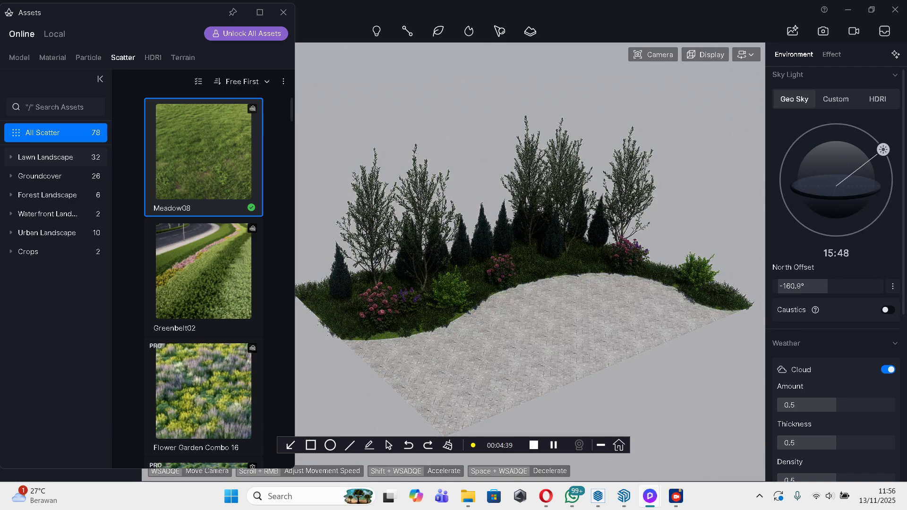
Step: Close the asset library and examine the planted garden bed under the adjusted sunlight
click(283, 12)
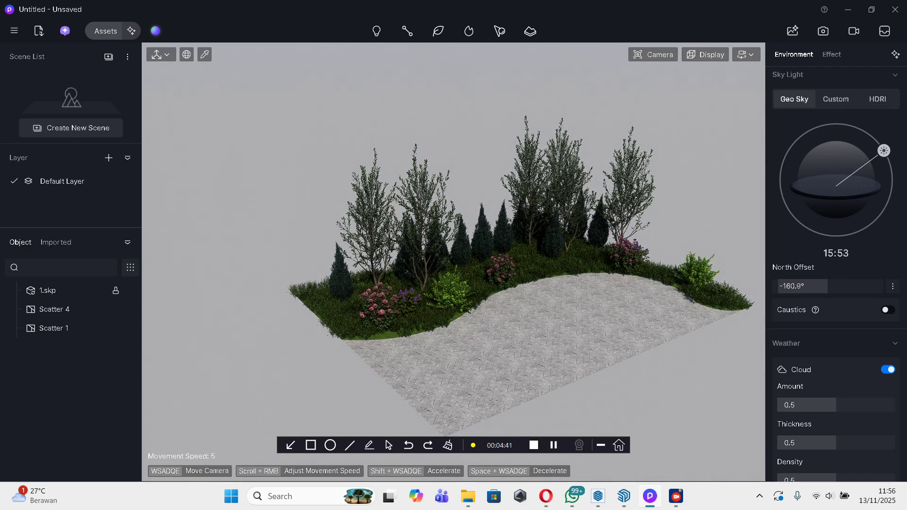
key(d)
key(w)
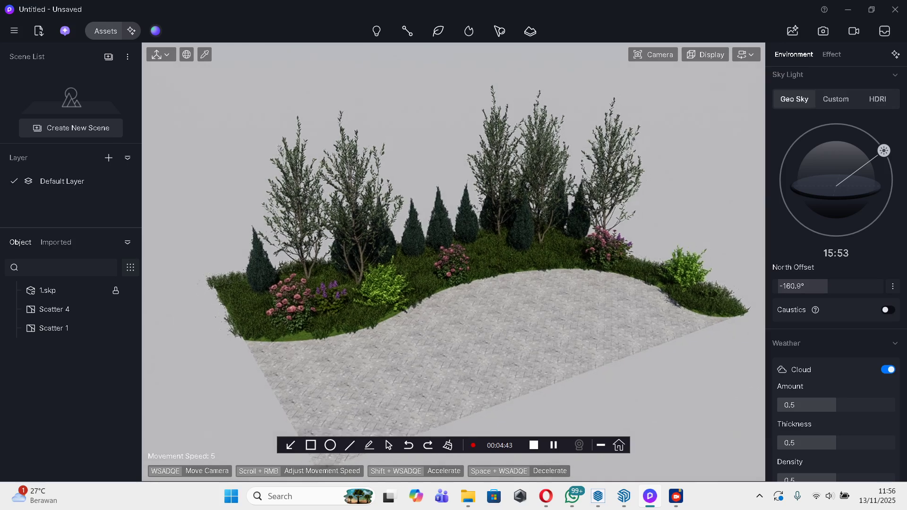
key(s)
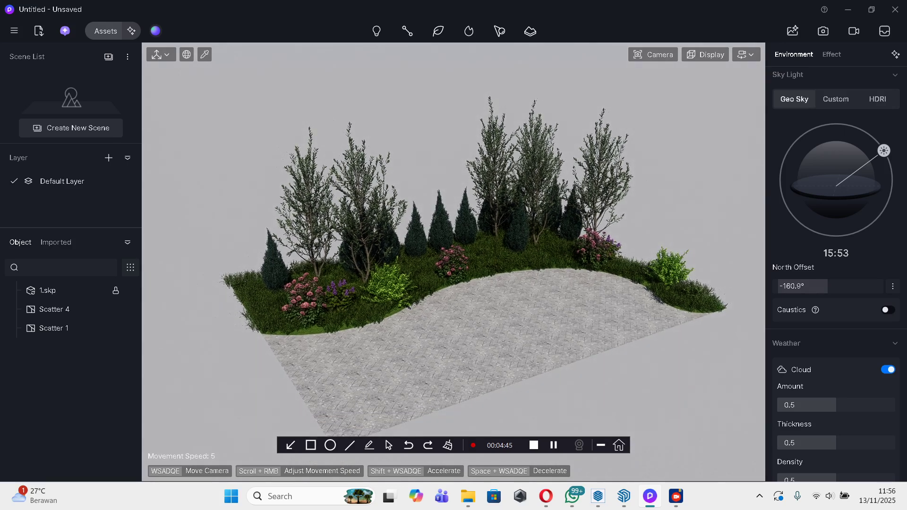